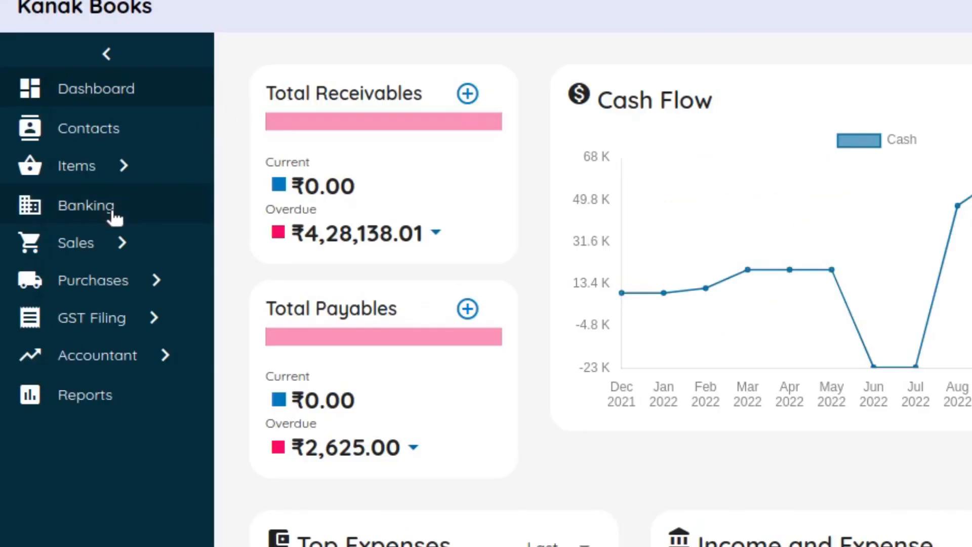
Open the Kesans SBi account in Banking and view its uncategorized transactions and all recorded transactions.
{"action": "left_click", "coordinate": [113, 215]}
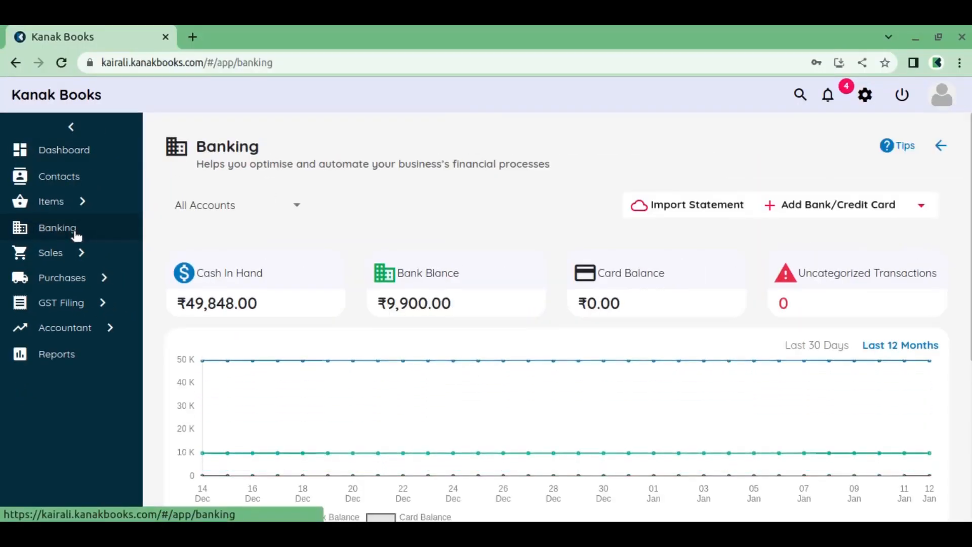
{"action": "scroll", "coordinate": [380, 278], "scroll_direction": "down", "scroll_amount": 4}
{"action": "scroll", "coordinate": [380, 277], "scroll_direction": "down", "scroll_amount": 2}
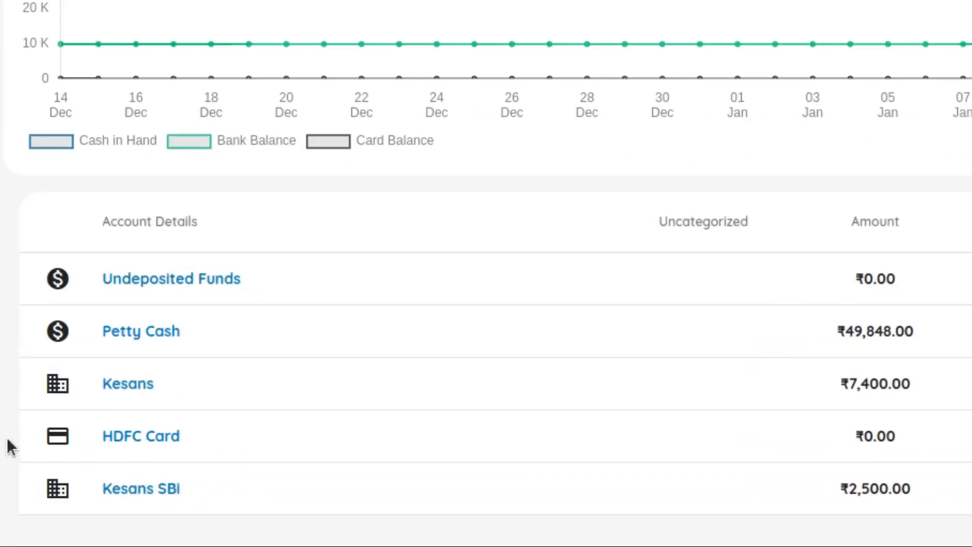
{"action": "left_click", "coordinate": [151, 489]}
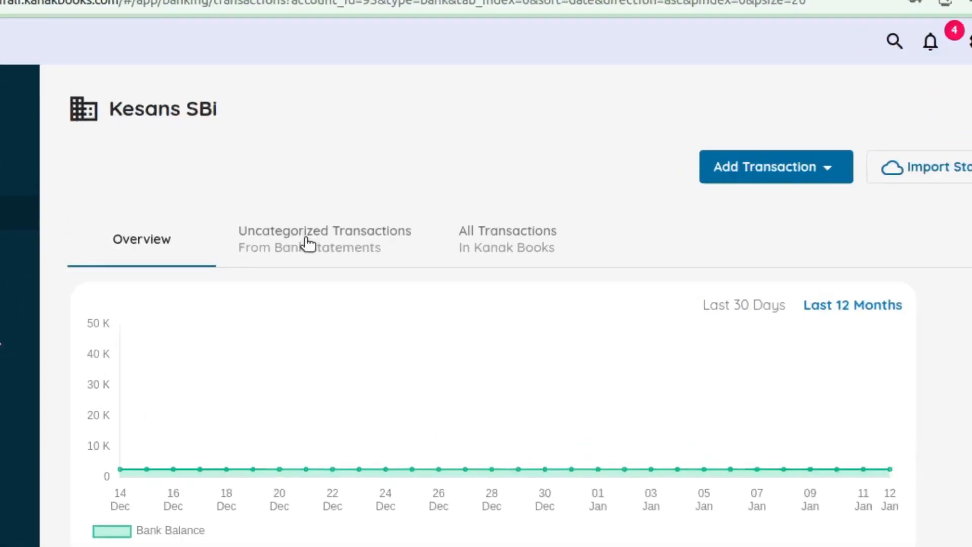
{"action": "left_click", "coordinate": [309, 244]}
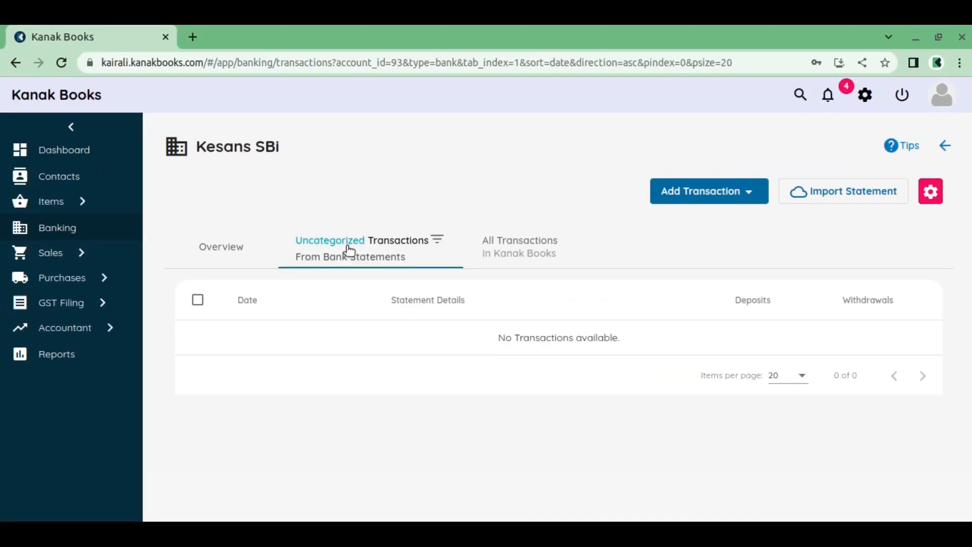
{"action": "left_click", "coordinate": [534, 251]}
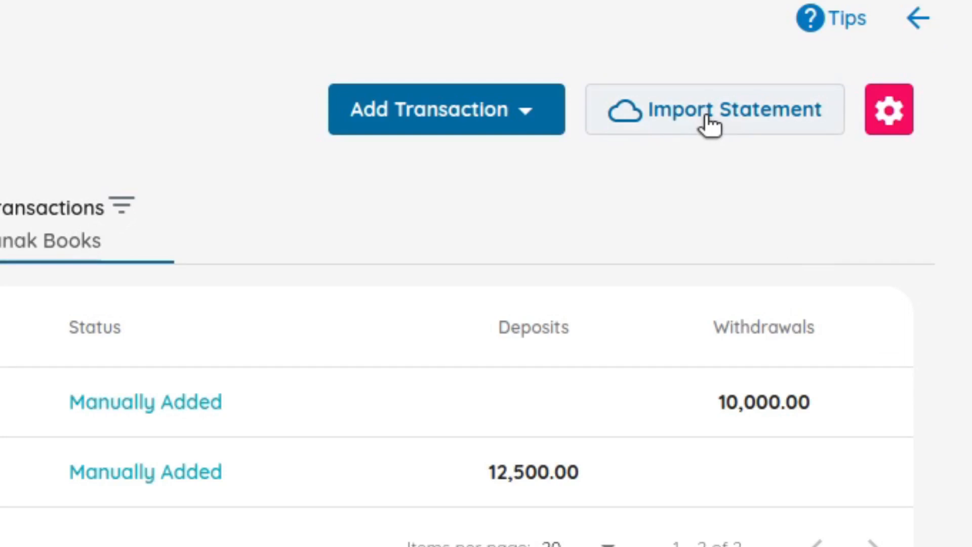
Set up a bank statement import for the Kesans SBi account with bank type SBI and the file sbi.xls.
{"action": "left_click", "coordinate": [710, 114]}
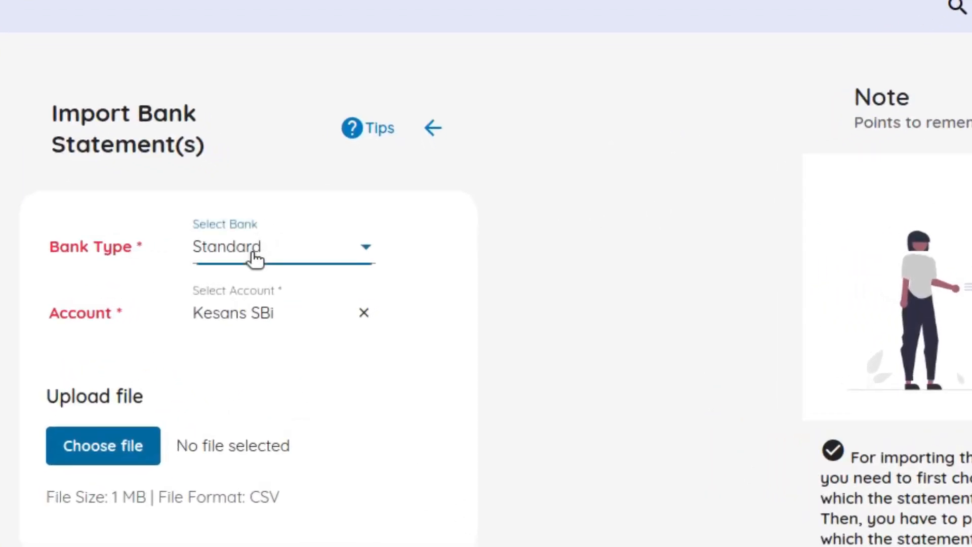
{"action": "left_click", "coordinate": [255, 257]}
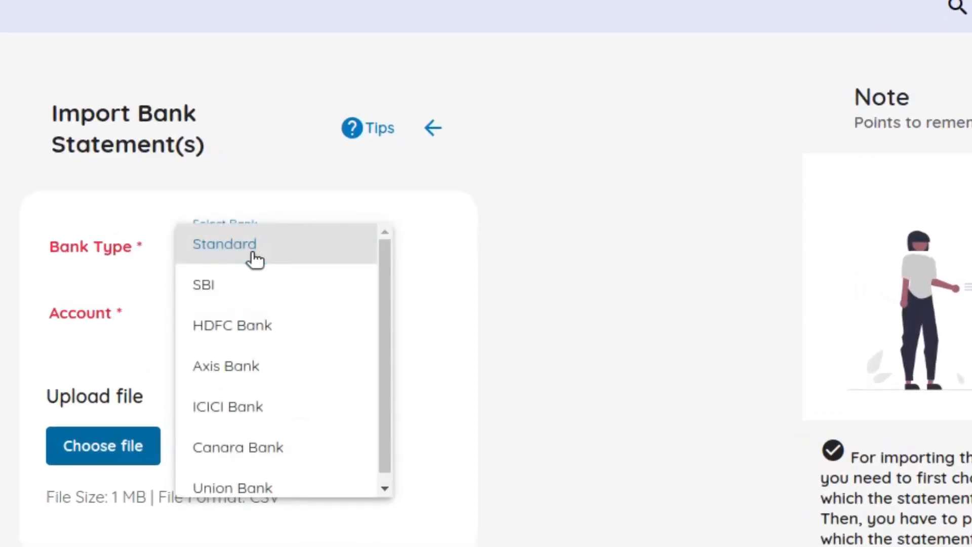
{"action": "left_click", "coordinate": [246, 288]}
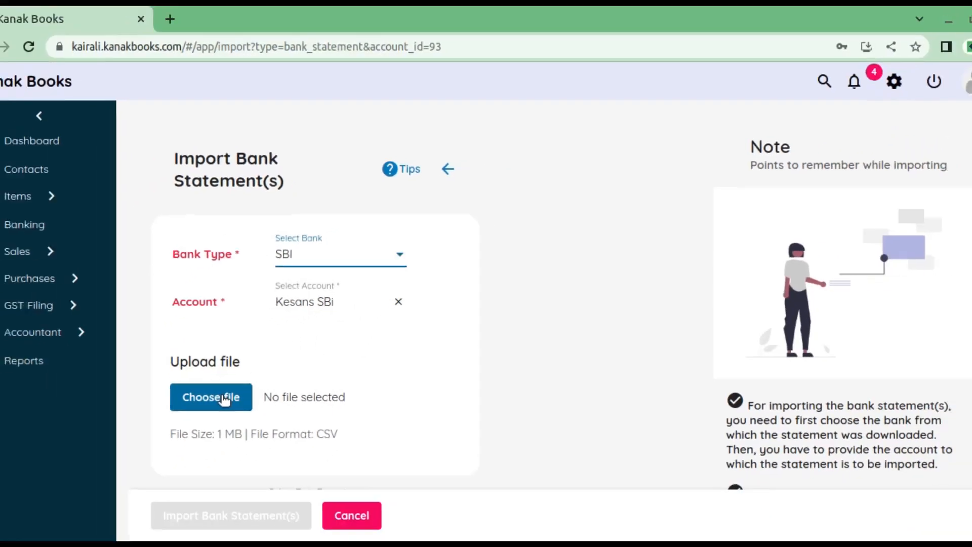
{"action": "left_click", "coordinate": [122, 446]}
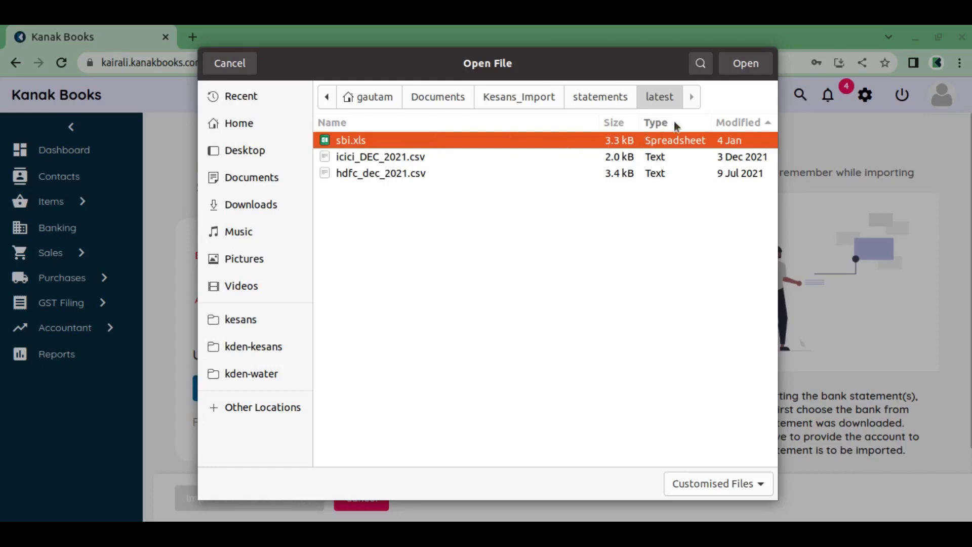
{"action": "left_click", "coordinate": [748, 65]}
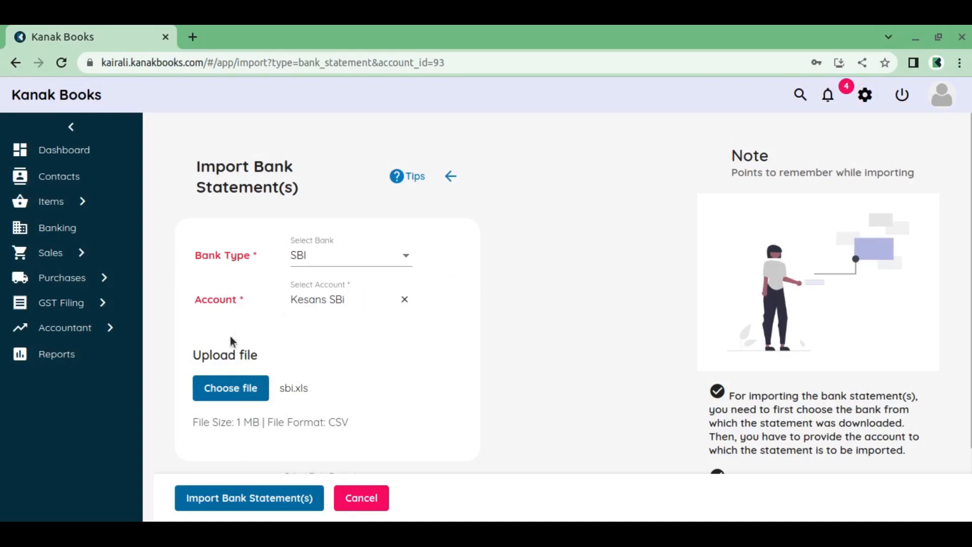
Run the bank statement import, check its import summary and close the import page.
{"action": "left_click", "coordinate": [257, 499]}
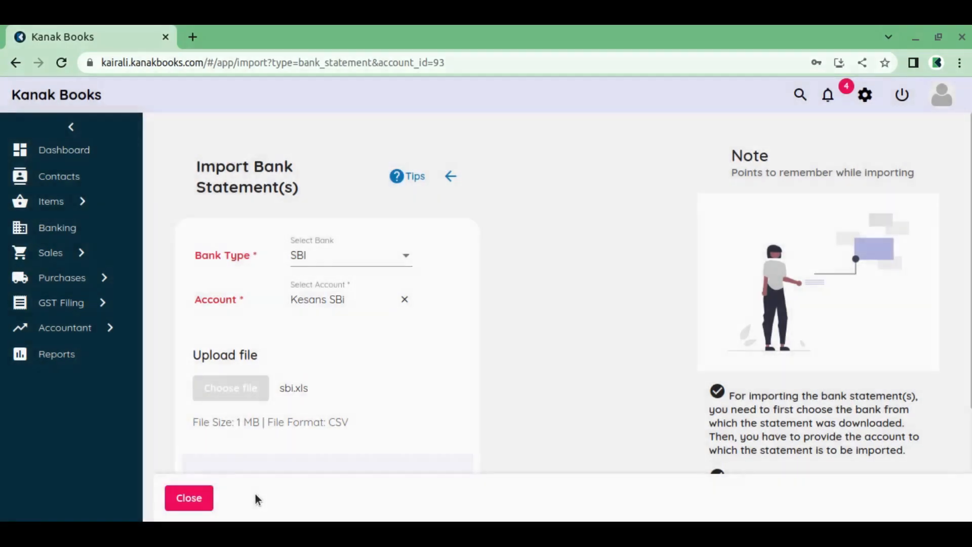
{"action": "scroll", "coordinate": [310, 304], "scroll_direction": "down", "scroll_amount": 3}
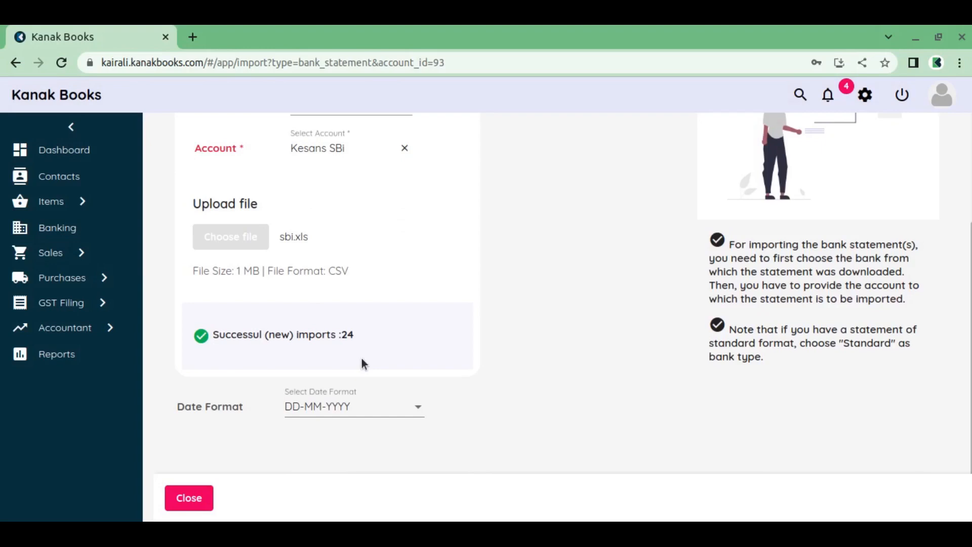
{"action": "scroll", "coordinate": [361, 357], "scroll_direction": "up", "scroll_amount": 3}
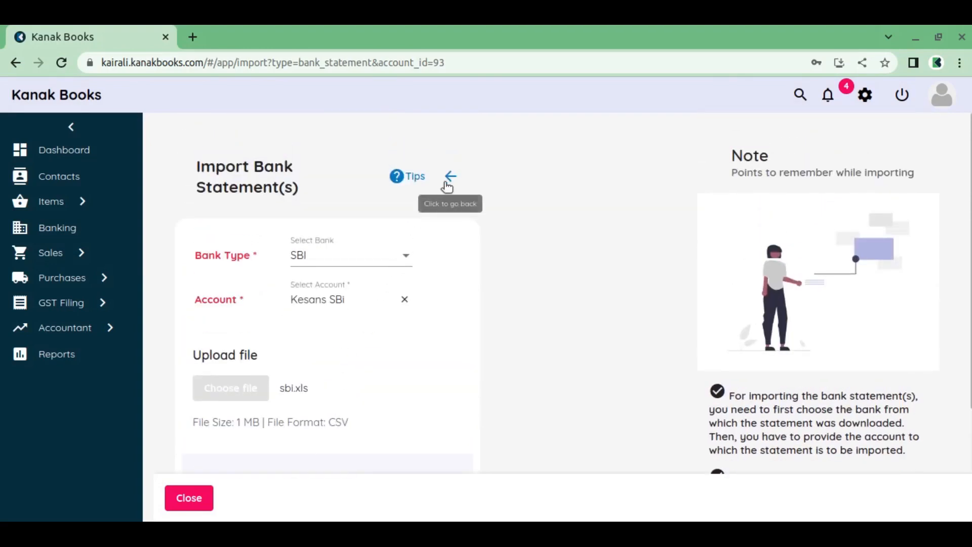
{"action": "left_click", "coordinate": [189, 499]}
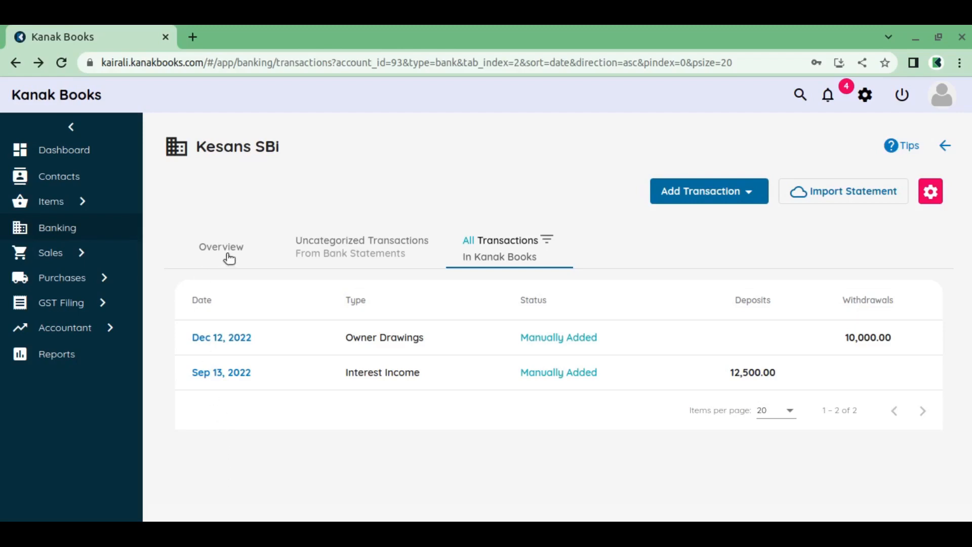
Review the list of uncategorized transactions imported from the bank statement for the Kesans SBi account.
{"action": "left_click", "coordinate": [340, 254]}
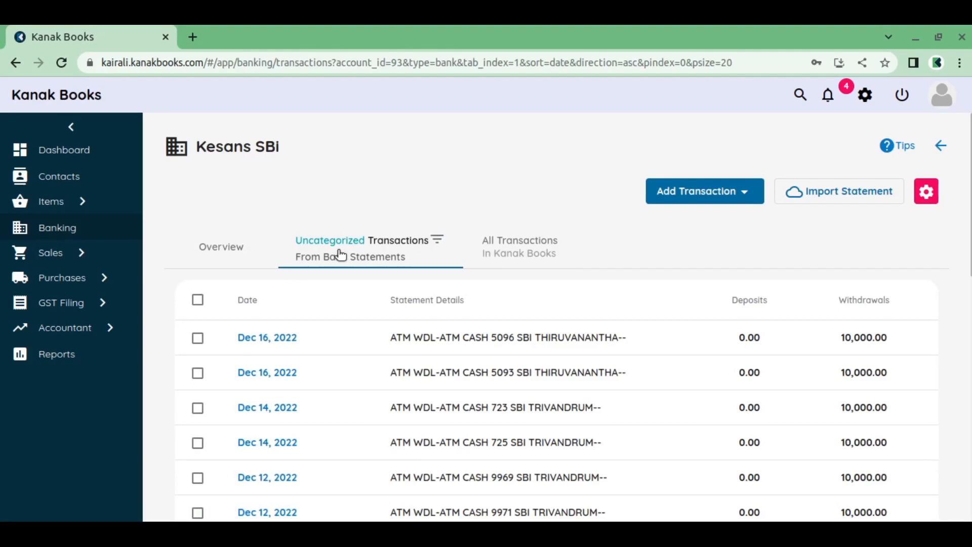
{"action": "scroll", "coordinate": [339, 253], "scroll_direction": "down", "scroll_amount": 1}
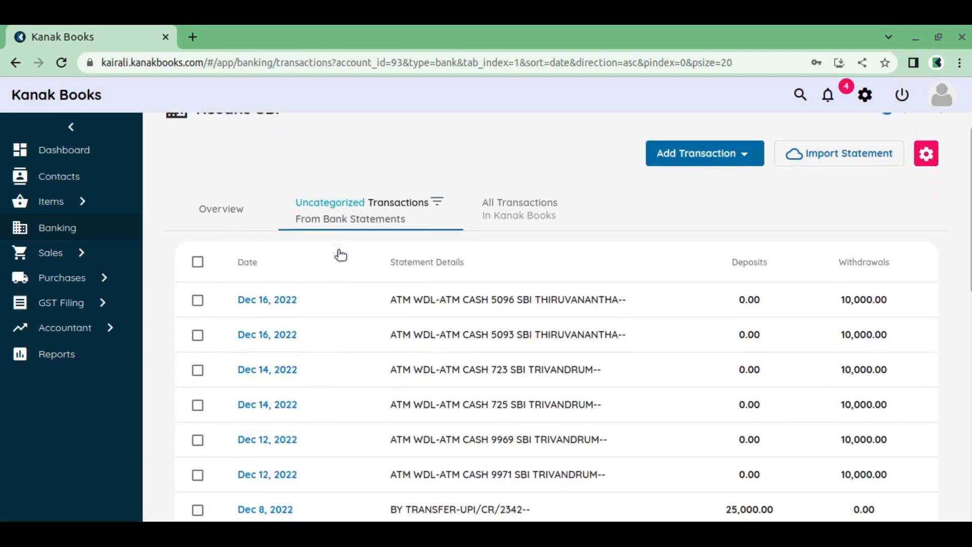
{"action": "scroll", "coordinate": [211, 357], "scroll_direction": "down", "scroll_amount": 3}
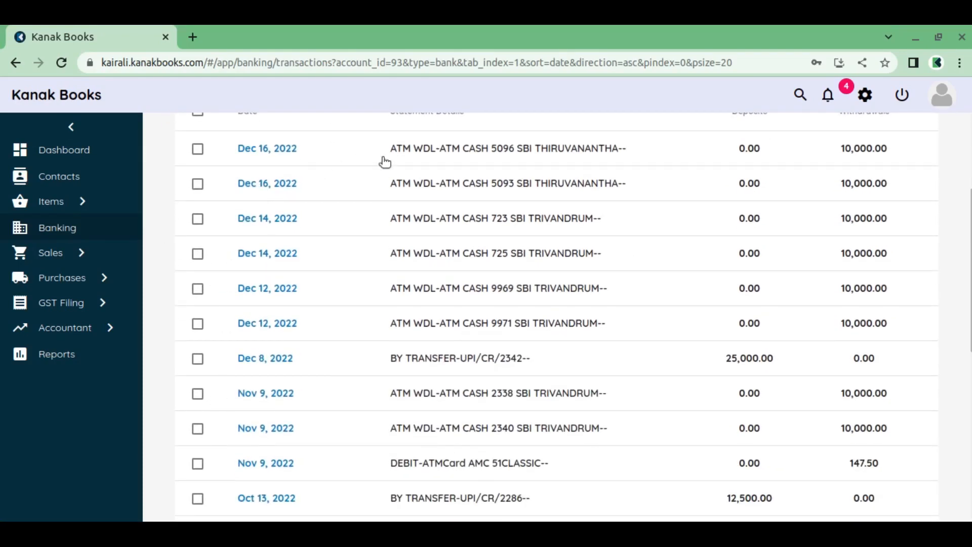
{"action": "scroll", "coordinate": [249, 444], "scroll_direction": "down", "scroll_amount": 6}
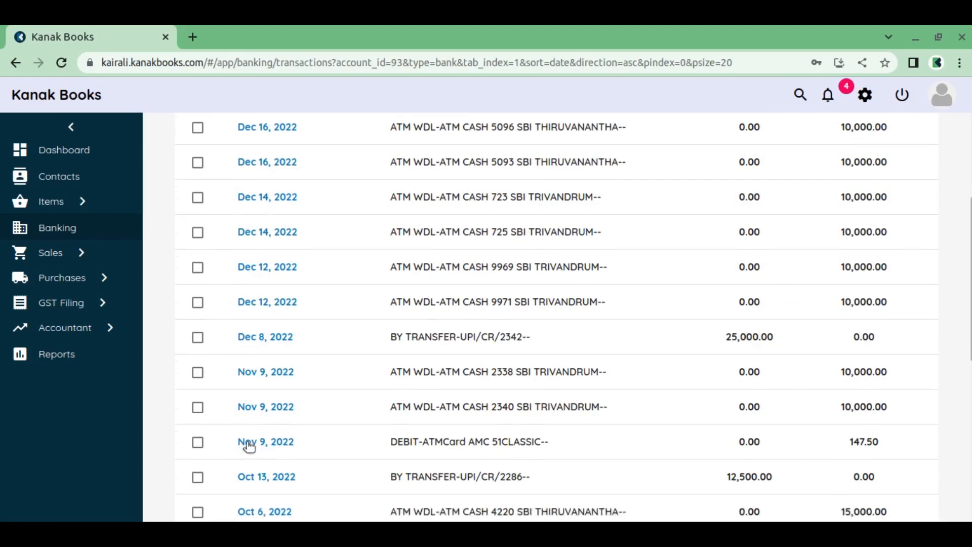
{"action": "scroll", "coordinate": [258, 462], "scroll_direction": "down", "scroll_amount": 2}
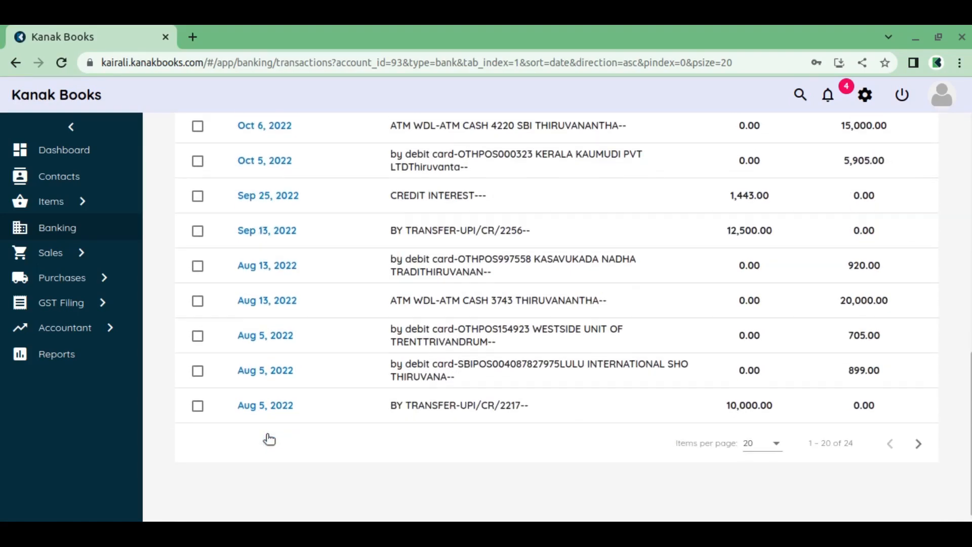
{"action": "scroll", "coordinate": [223, 223], "scroll_direction": "up", "scroll_amount": 7}
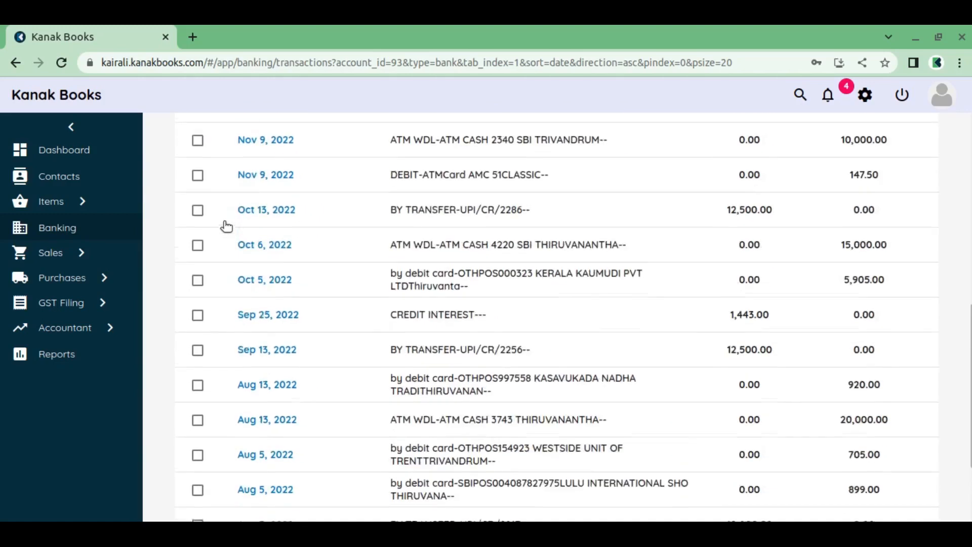
{"action": "scroll", "coordinate": [334, 192], "scroll_direction": "up", "scroll_amount": 2}
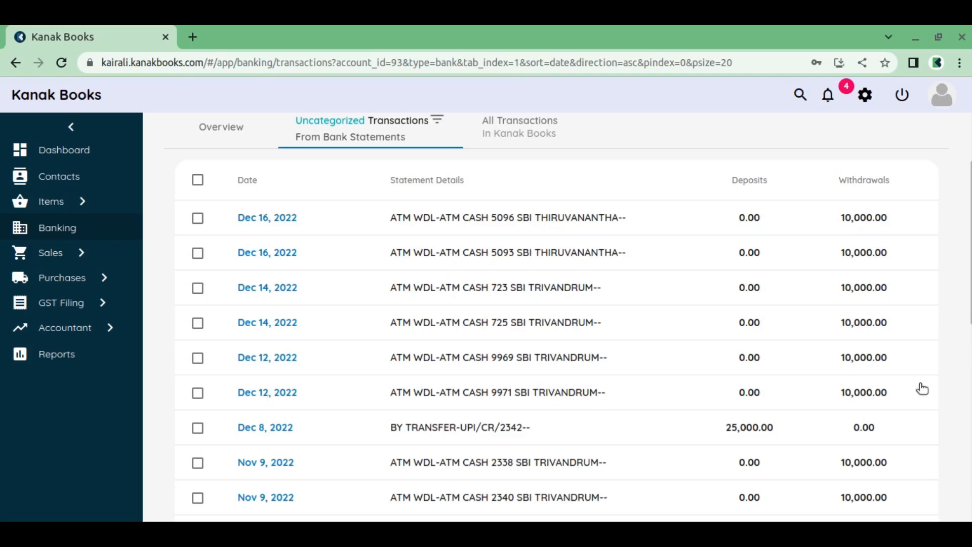
Check the match suggested for the Dec 12, 2022 ATM CASH 9971 withdrawal and view the recorded Owner Drawings transaction's details.
{"action": "left_click", "coordinate": [285, 398]}
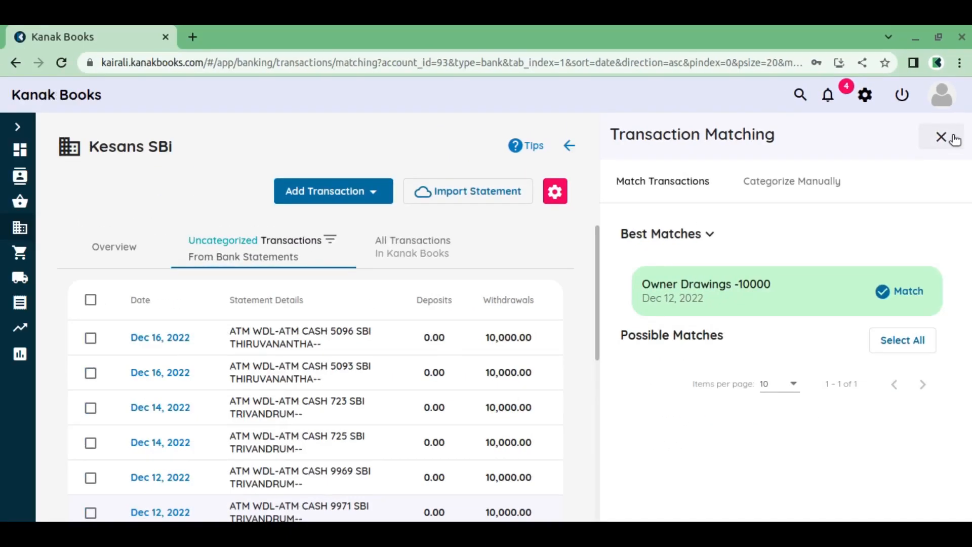
{"action": "left_click", "coordinate": [954, 137]}
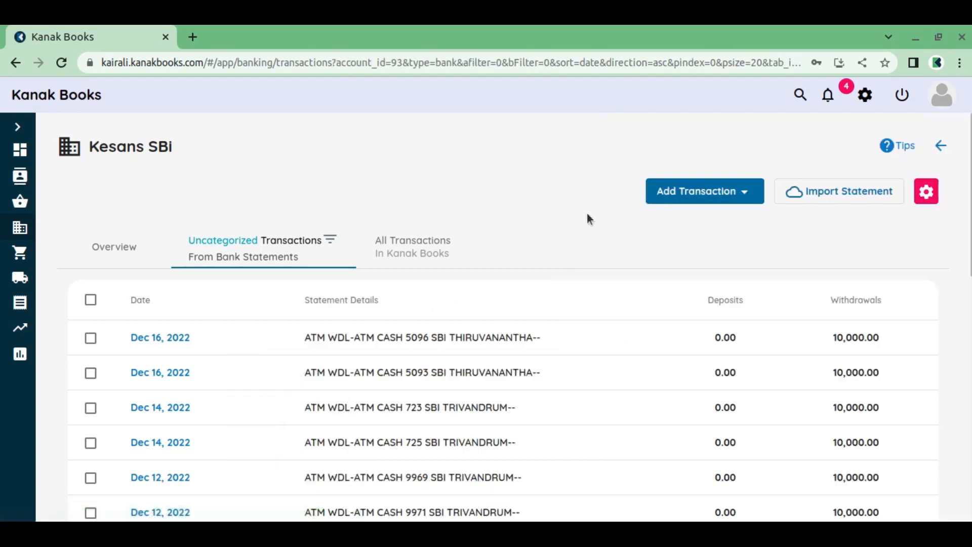
{"action": "left_click", "coordinate": [439, 249]}
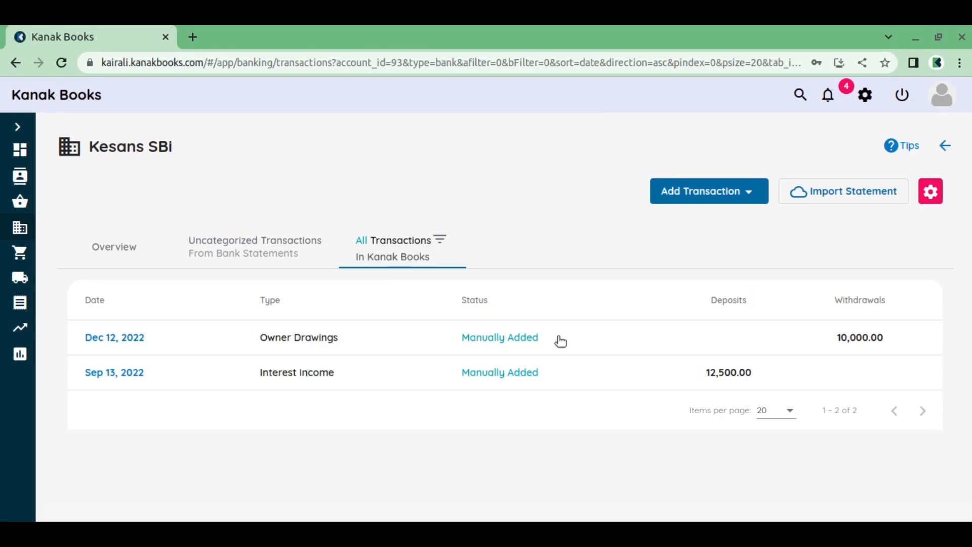
{"action": "left_click", "coordinate": [133, 339]}
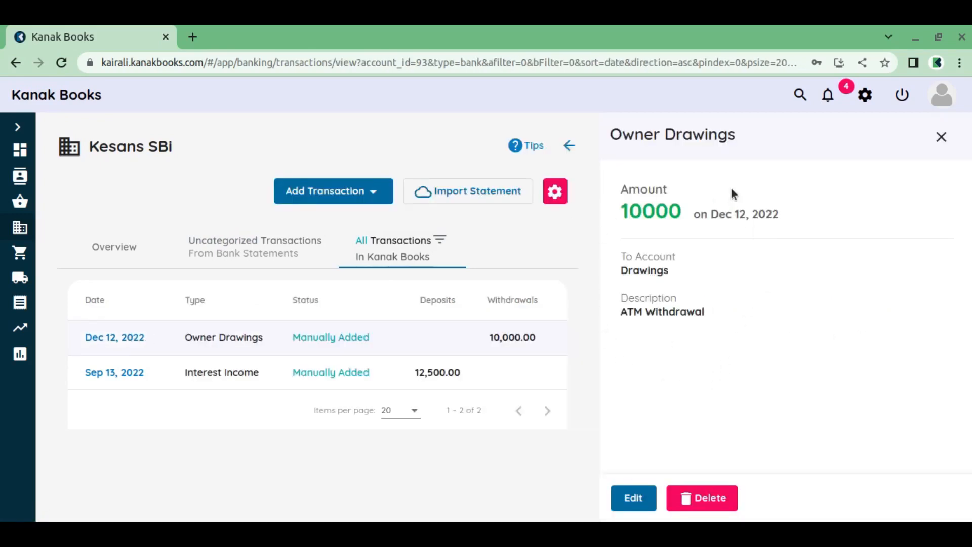
Match the uncategorized Dec 12, 2022 ATM CASH 9971 withdrawal with the Owner Drawings transaction of 10000.
{"action": "left_click", "coordinate": [244, 246]}
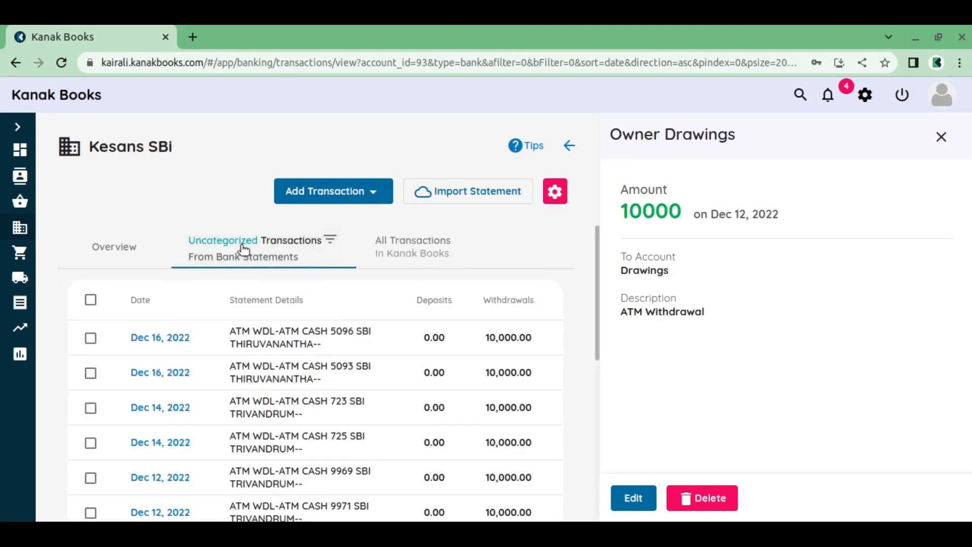
{"action": "scroll", "coordinate": [241, 273], "scroll_direction": "down", "scroll_amount": 1}
{"action": "scroll", "coordinate": [239, 284], "scroll_direction": "down", "scroll_amount": 2}
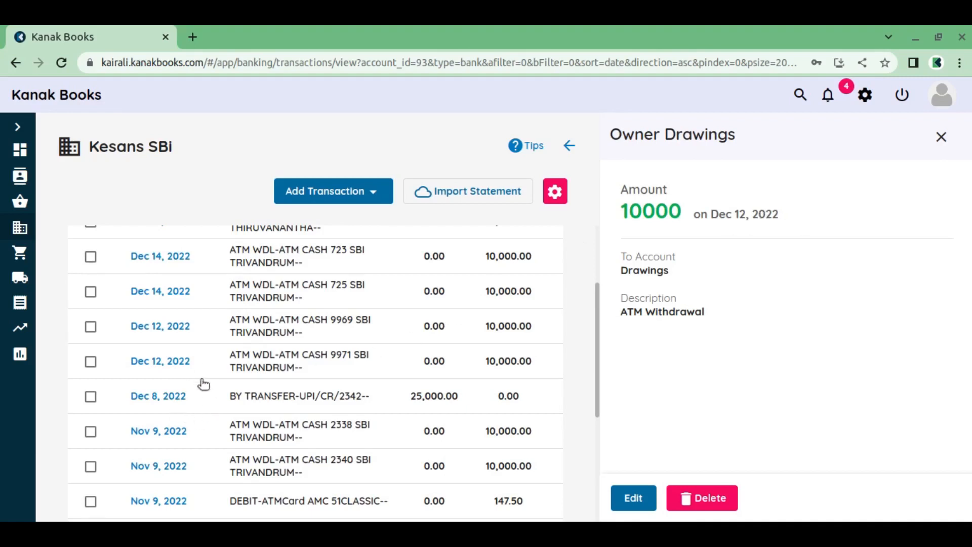
{"action": "left_click", "coordinate": [175, 359]}
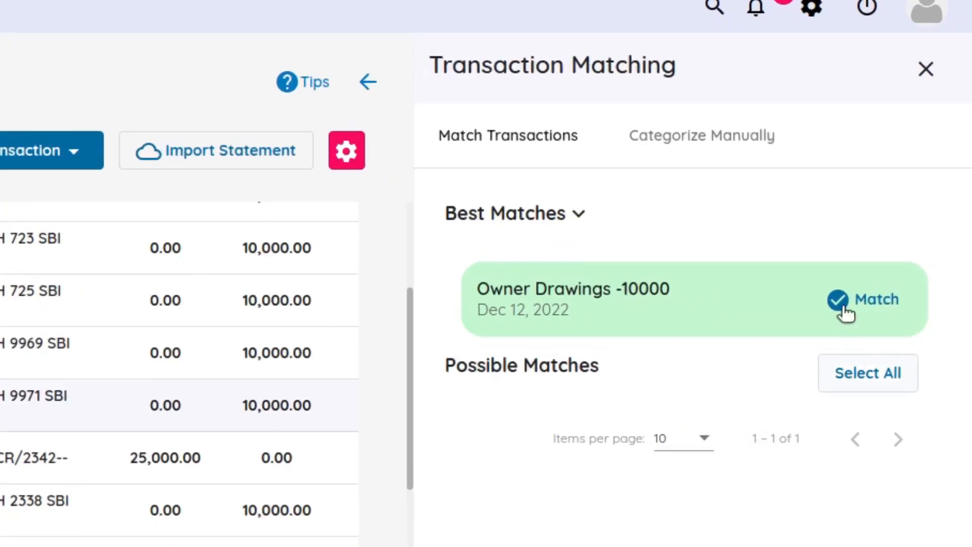
{"action": "left_click", "coordinate": [886, 294]}
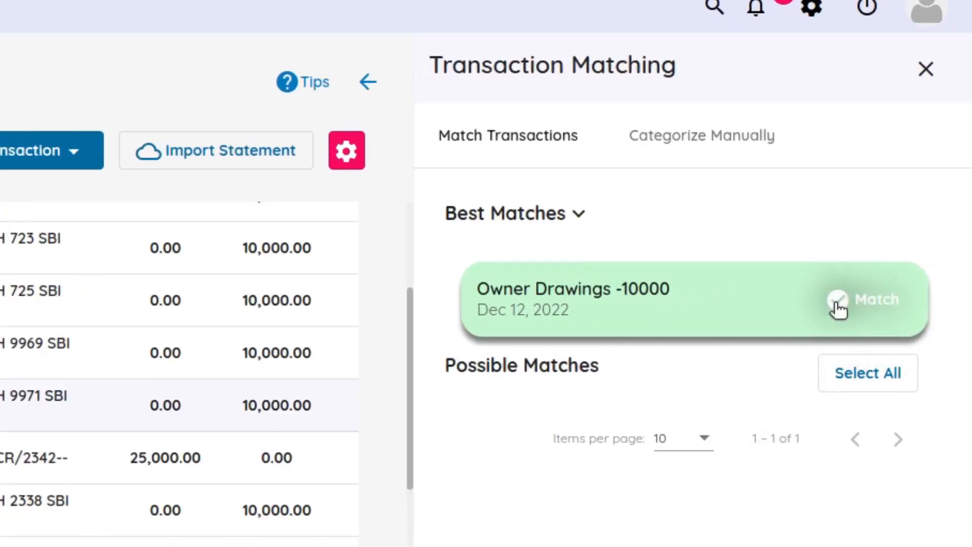
{"action": "left_click", "coordinate": [841, 302]}
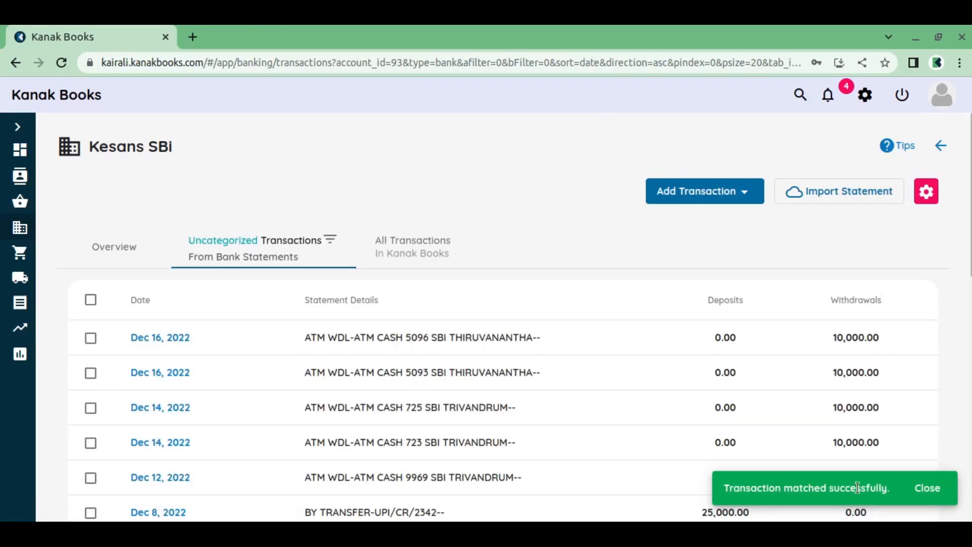
Filter the bank statement transactions to Matched, and check the Owner Drawings entry's status among all transactions.
{"action": "scroll", "coordinate": [552, 377], "scroll_direction": "down", "scroll_amount": 2}
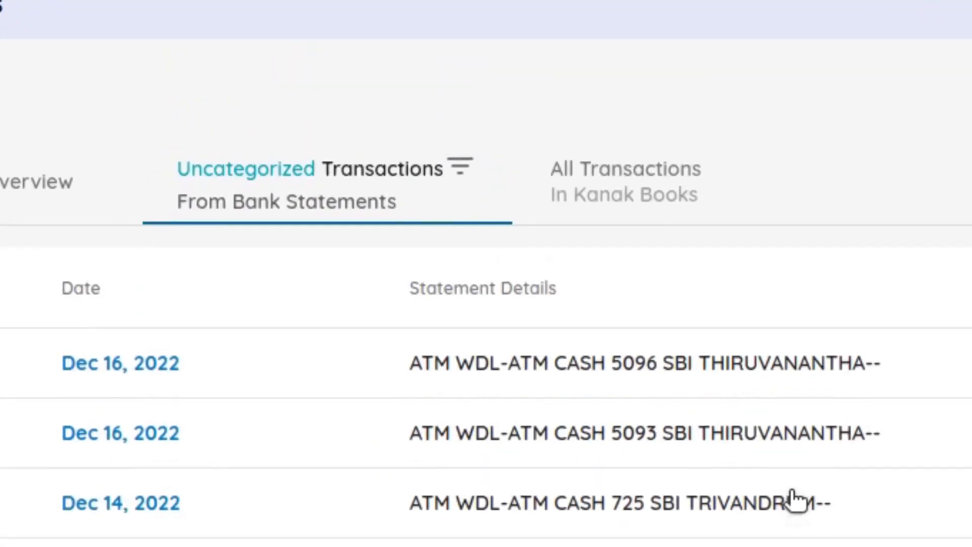
{"action": "scroll", "coordinate": [510, 317], "scroll_direction": "up", "scroll_amount": 1}
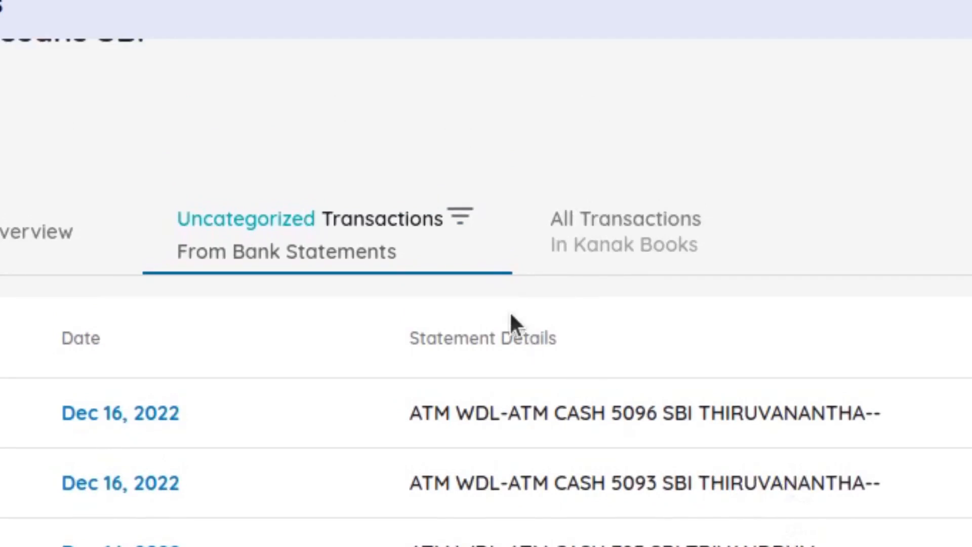
{"action": "left_click", "coordinate": [476, 215]}
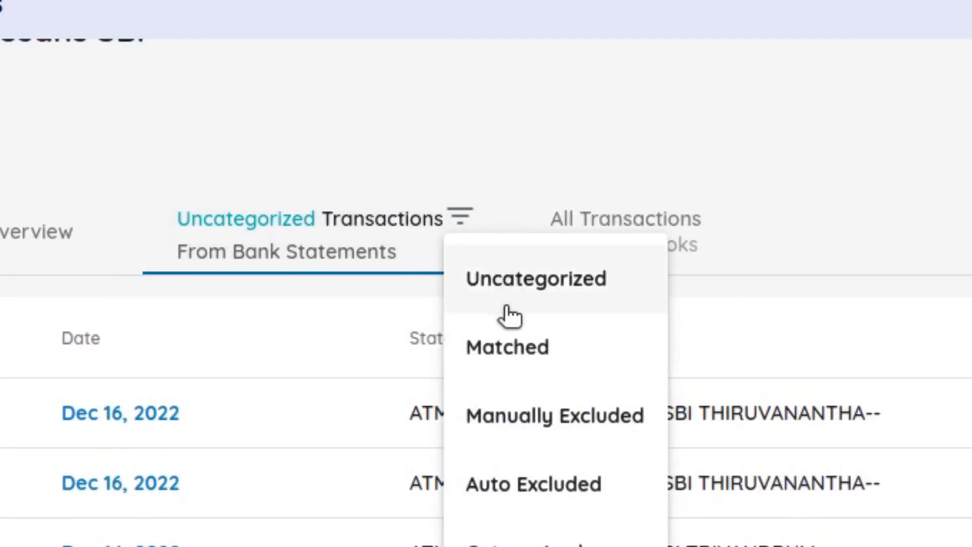
{"action": "left_click", "coordinate": [507, 348]}
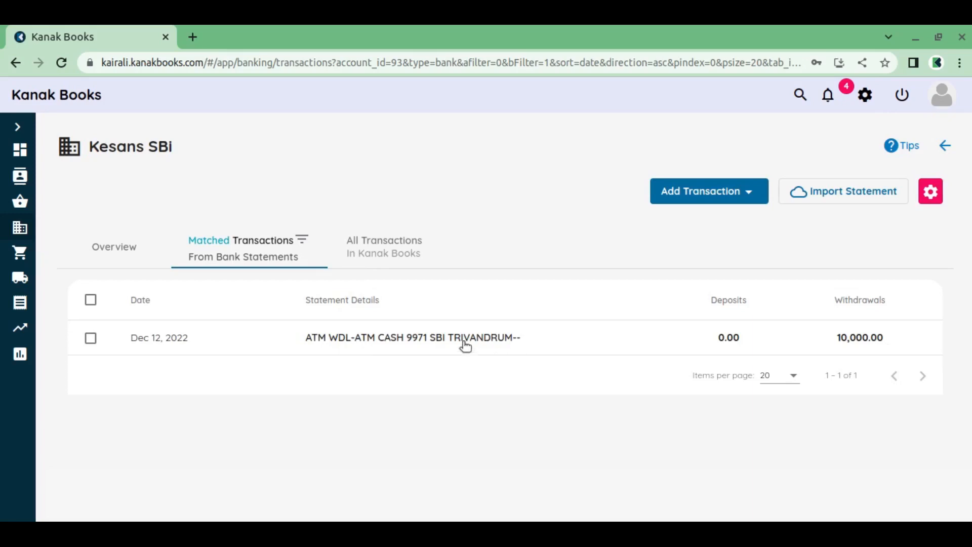
{"action": "left_click", "coordinate": [379, 254]}
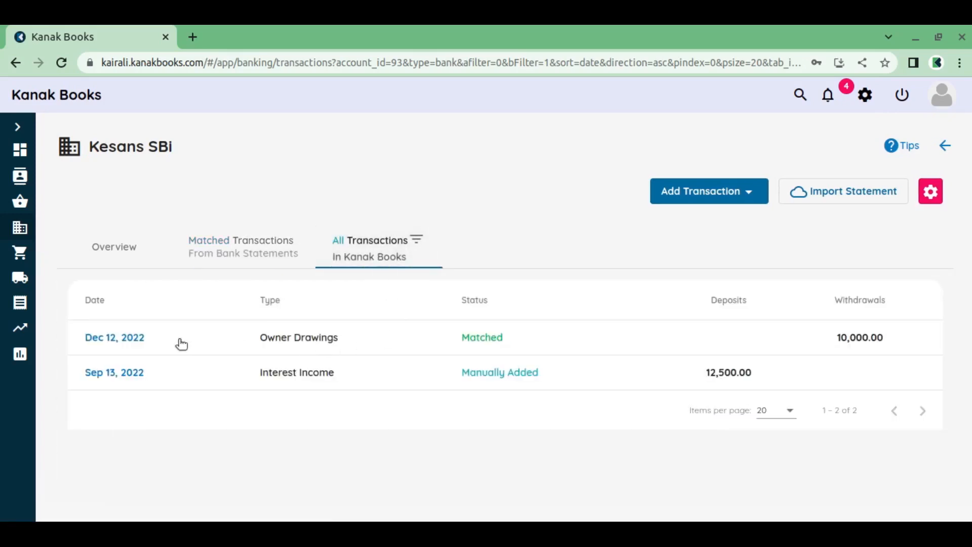
Unmatch the recorded Dec 12, 2022 Owner Drawings transaction from its bank statement entry.
{"action": "left_click", "coordinate": [131, 340]}
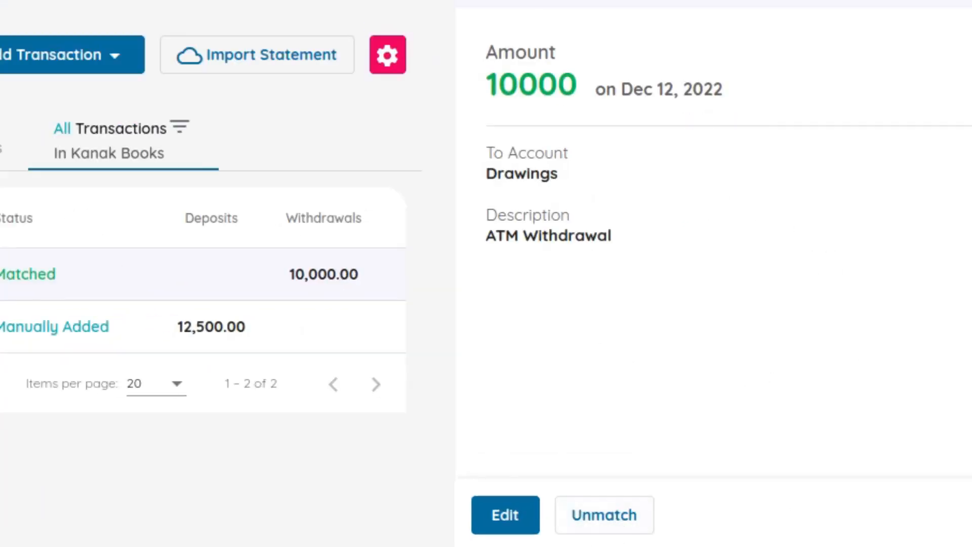
{"action": "left_click", "coordinate": [621, 514]}
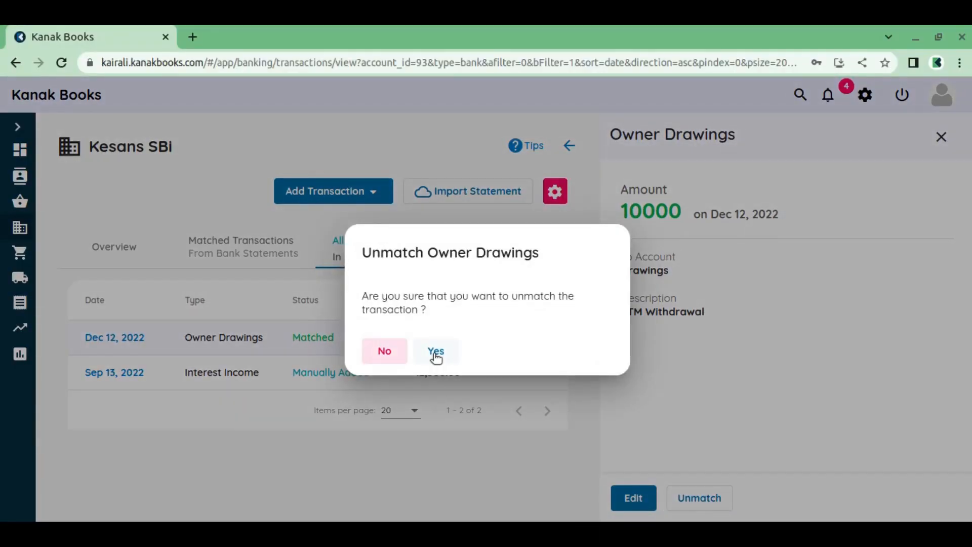
{"action": "left_click", "coordinate": [435, 353]}
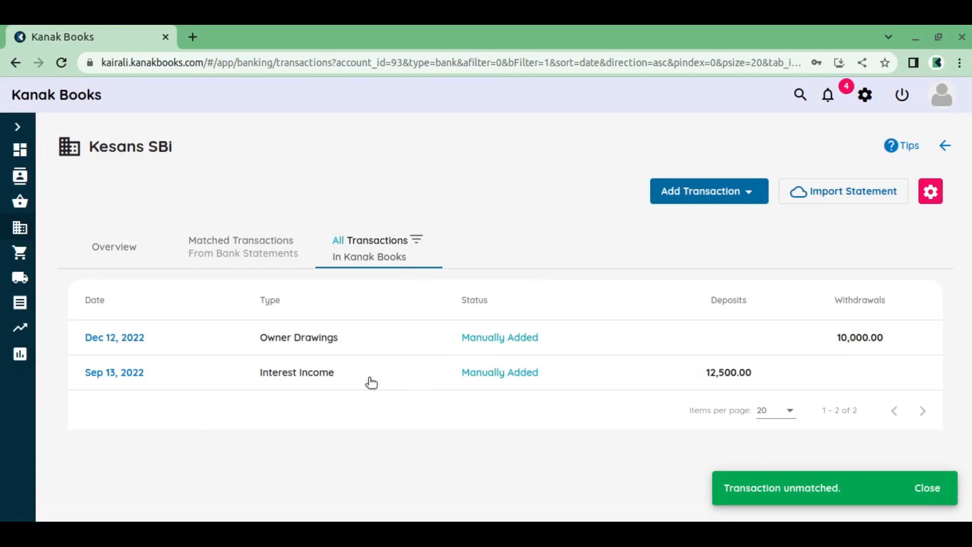
{"action": "left_click", "coordinate": [928, 483]}
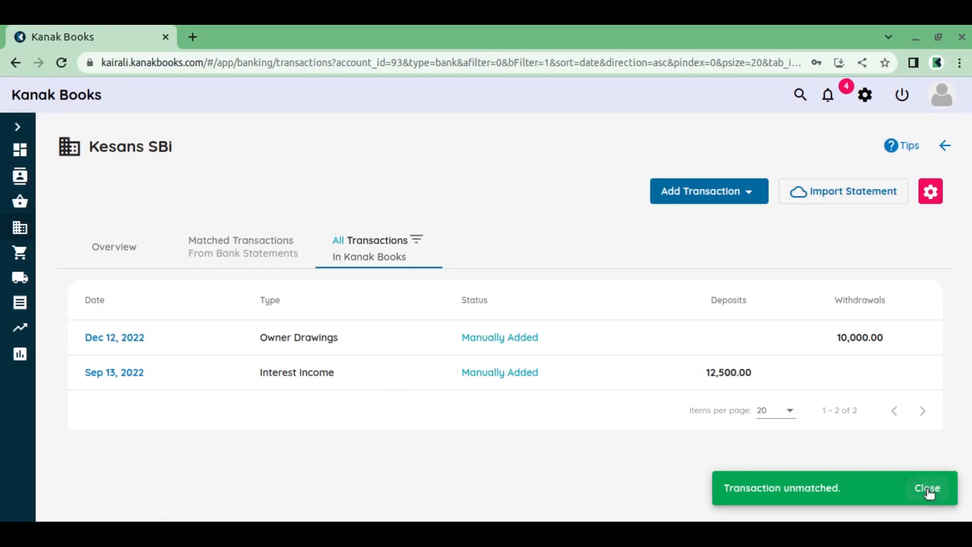
Filter the bank statement transactions to Uncategorized and match the Dec 12, 2022 ATM CASH 9969 withdrawal with the Owner Drawings transaction of 10000.
{"action": "left_click", "coordinate": [250, 265]}
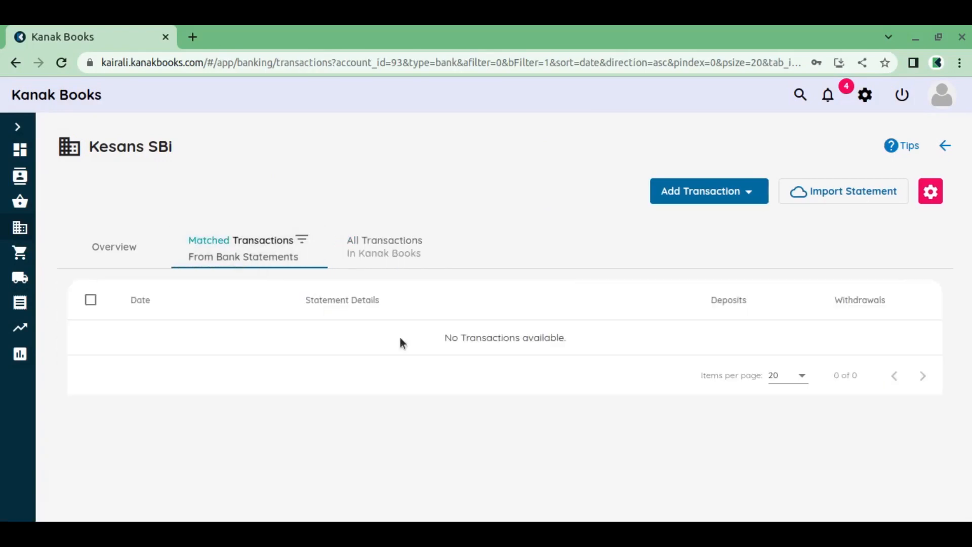
{"action": "left_click", "coordinate": [302, 239]}
{"action": "left_click", "coordinate": [327, 268]}
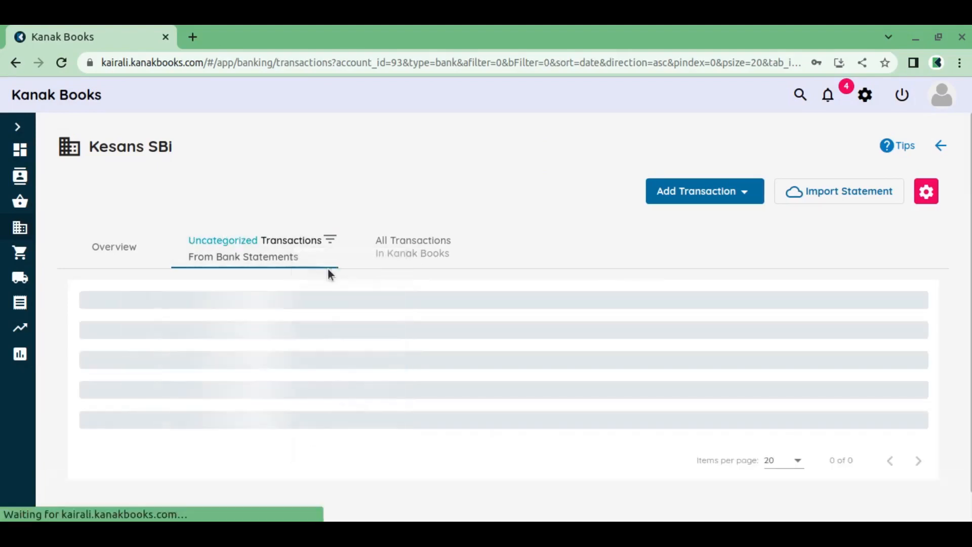
{"action": "scroll", "coordinate": [336, 299], "scroll_direction": "down", "scroll_amount": 1}
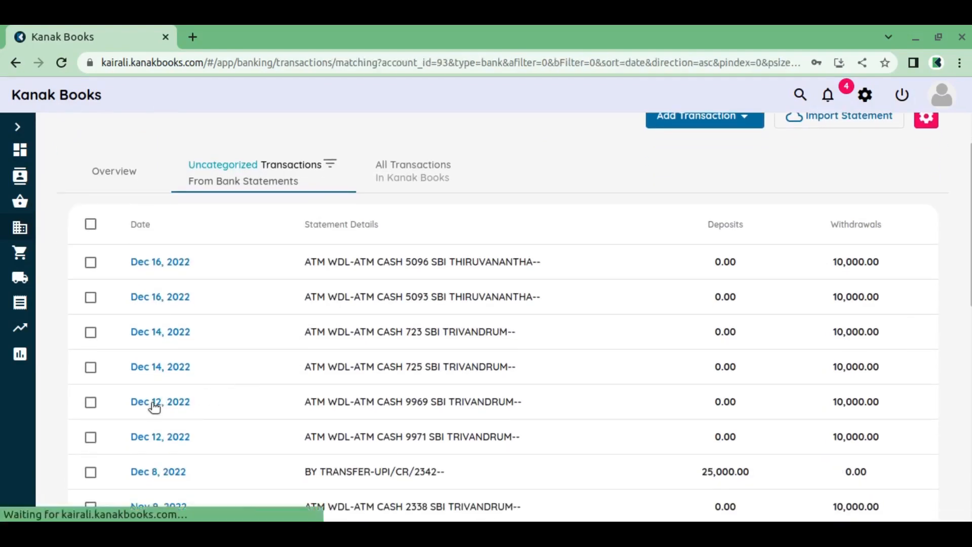
{"action": "left_click", "coordinate": [151, 406]}
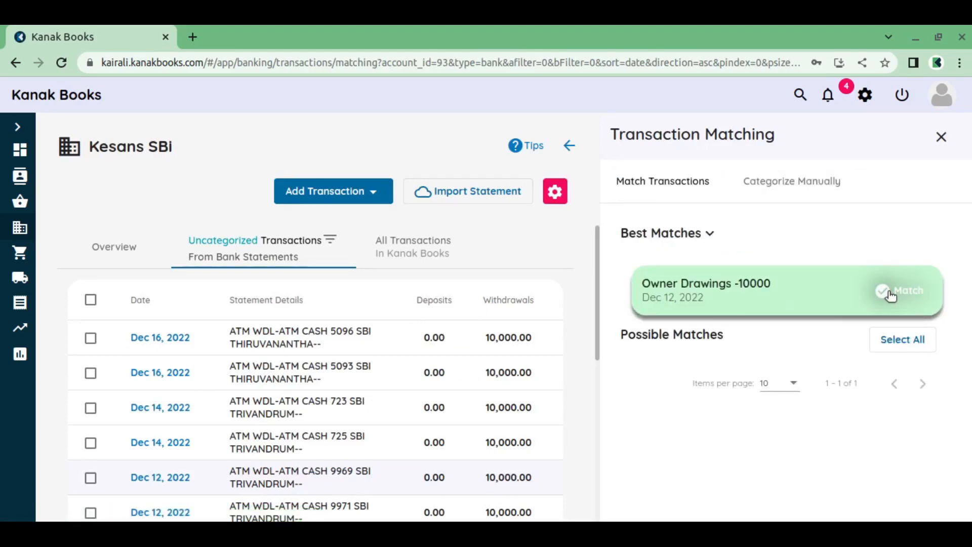
{"action": "left_click", "coordinate": [891, 294]}
{"action": "scroll", "coordinate": [457, 335], "scroll_direction": "down", "scroll_amount": 3}
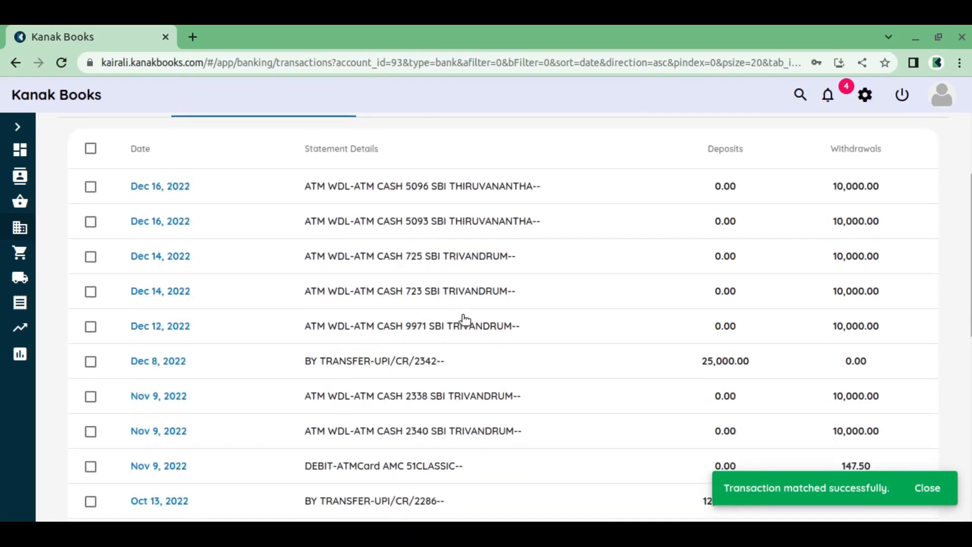
{"action": "scroll", "coordinate": [464, 318], "scroll_direction": "up", "scroll_amount": 2}
{"action": "left_click", "coordinate": [933, 485]}
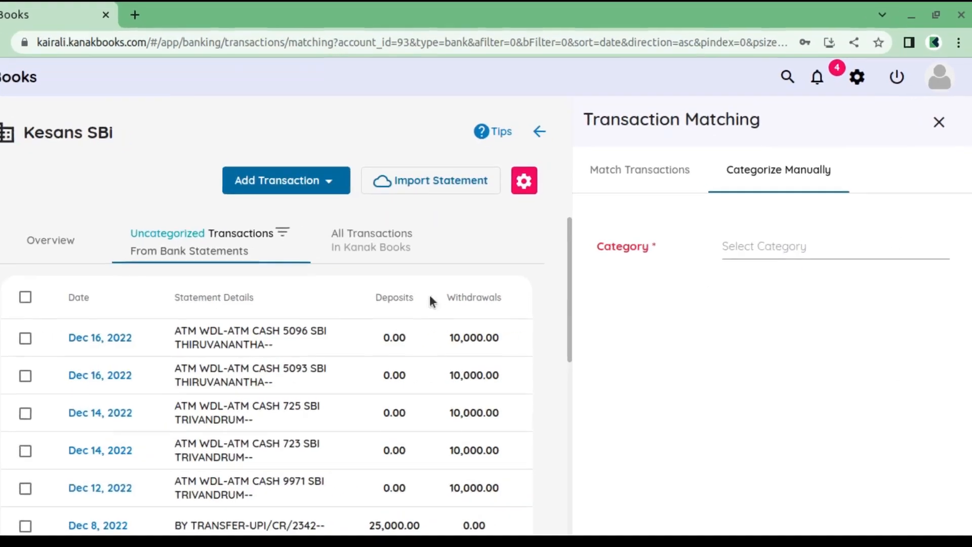
Check the Nov 9, 2022 ATM CASH 2338 withdrawal for possible matches and set its manual category to Owner Drawings.
{"action": "scroll", "coordinate": [442, 299], "scroll_direction": "down", "scroll_amount": 3}
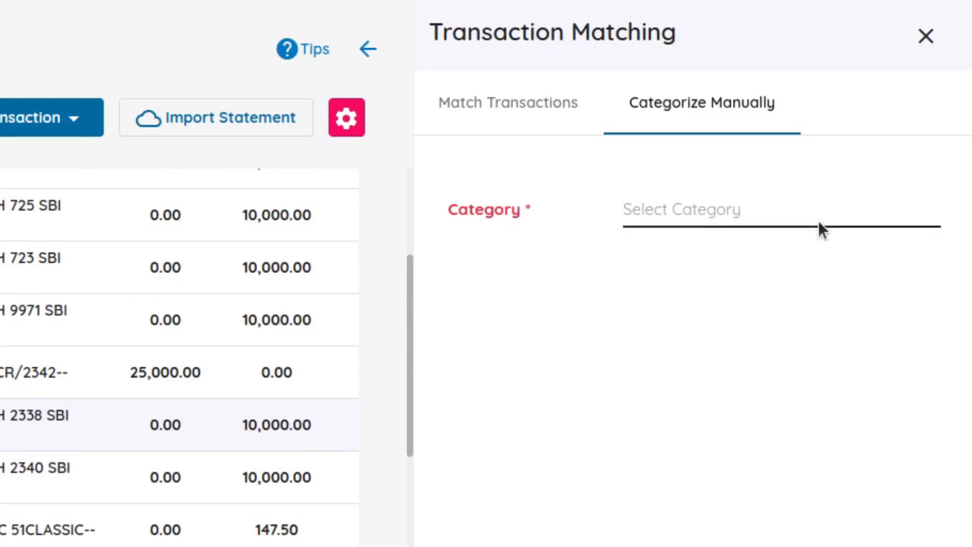
{"action": "left_click", "coordinate": [588, 108]}
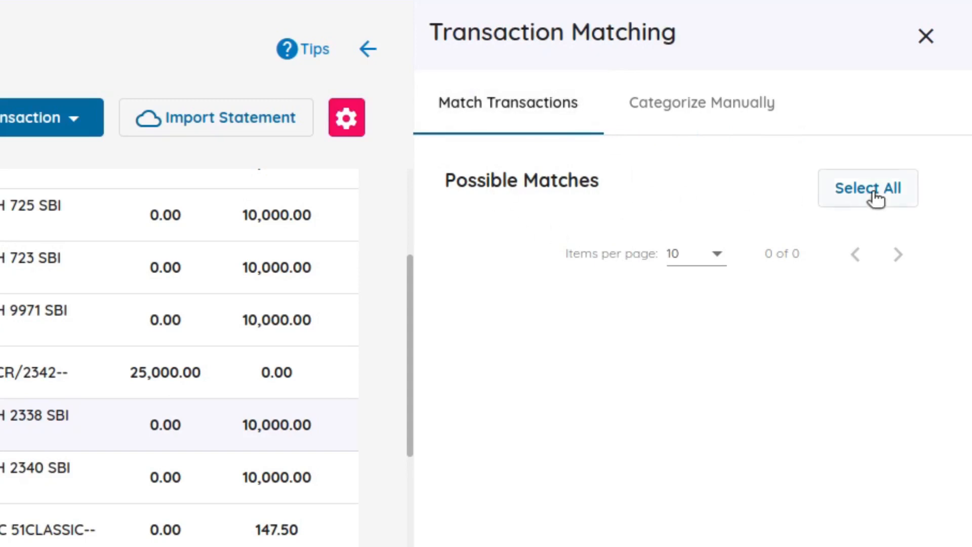
{"action": "left_click", "coordinate": [716, 127]}
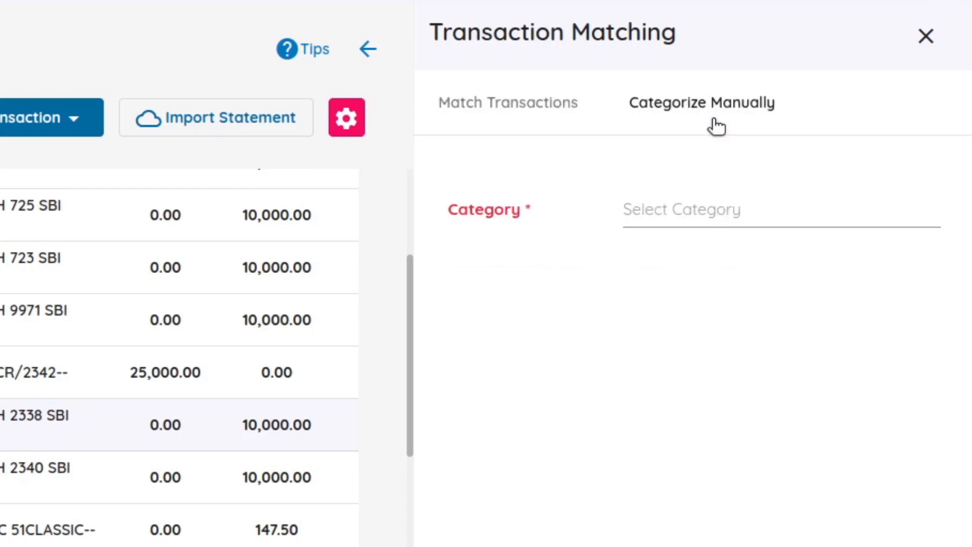
{"action": "left_click", "coordinate": [669, 215]}
{"action": "scroll", "coordinate": [709, 334], "scroll_direction": "down", "scroll_amount": 3}
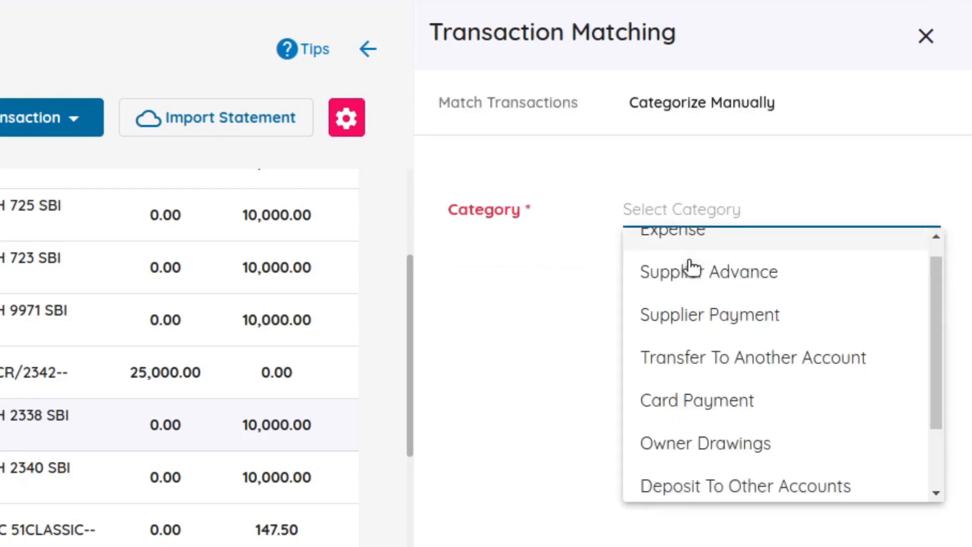
{"action": "left_click", "coordinate": [714, 354]}
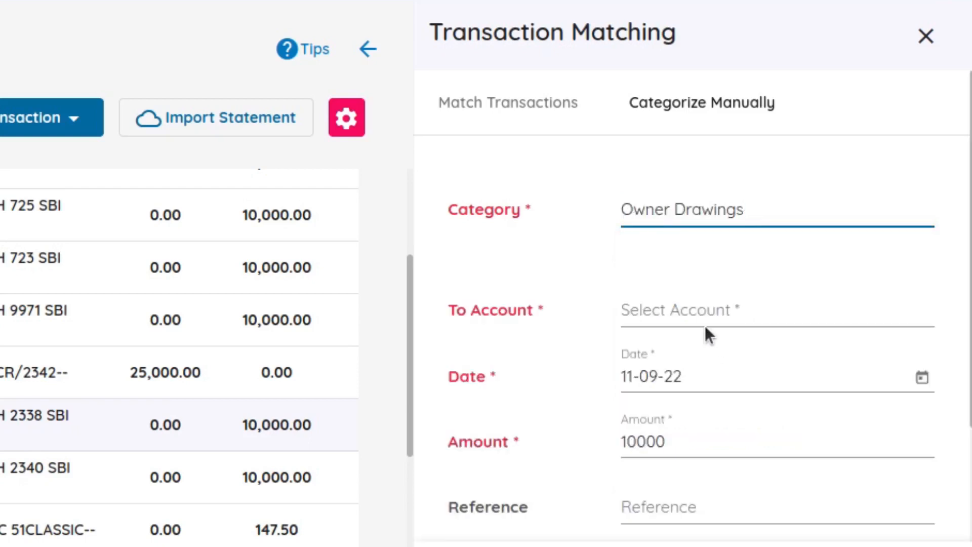
Set the destination account of the ATM CASH 2338 withdrawal to Drawings and save the manual categorization.
{"action": "left_click", "coordinate": [701, 303]}
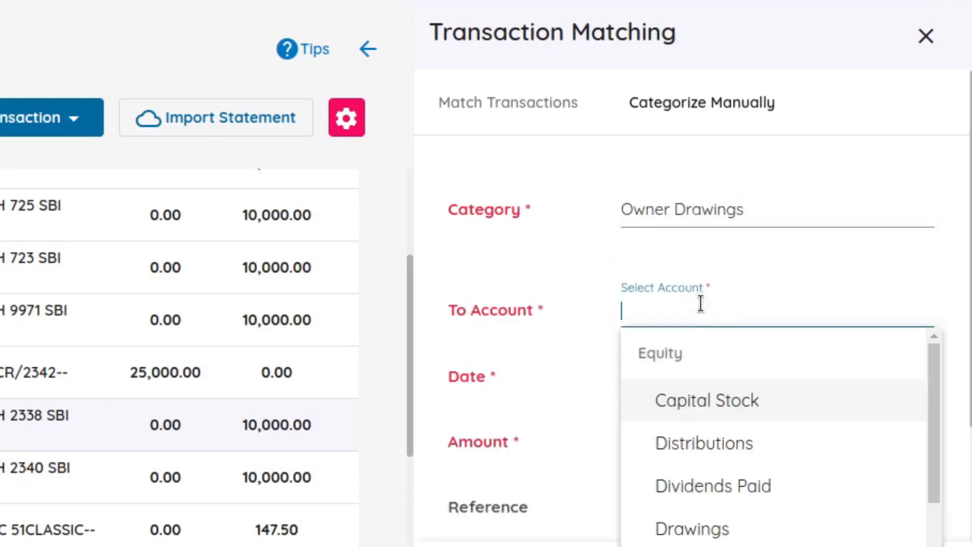
{"action": "scroll", "coordinate": [710, 359], "scroll_direction": "down", "scroll_amount": 2}
{"action": "left_click", "coordinate": [725, 415]}
{"action": "scroll", "coordinate": [723, 411], "scroll_direction": "down", "scroll_amount": 1}
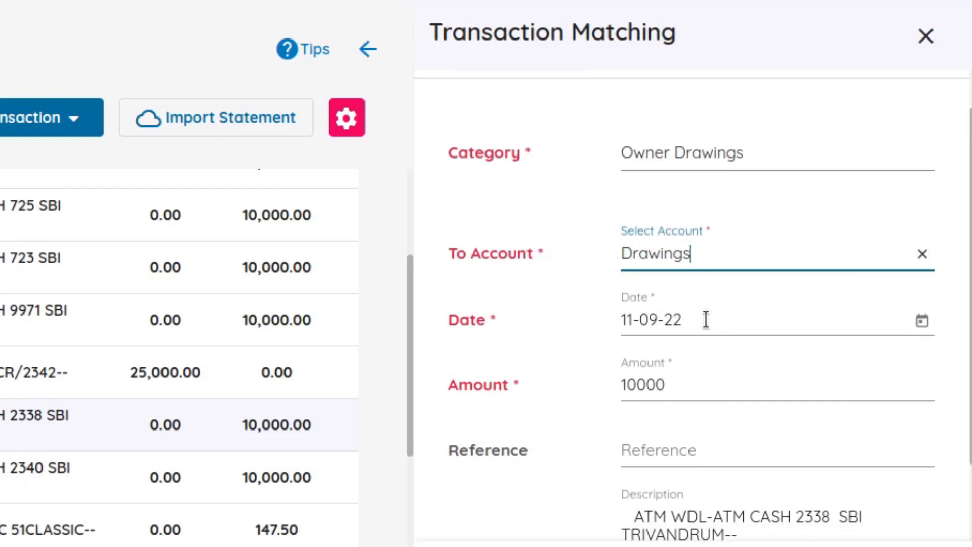
{"action": "scroll", "coordinate": [719, 366], "scroll_direction": "down", "scroll_amount": 2}
{"action": "scroll", "coordinate": [724, 357], "scroll_direction": "down", "scroll_amount": 2}
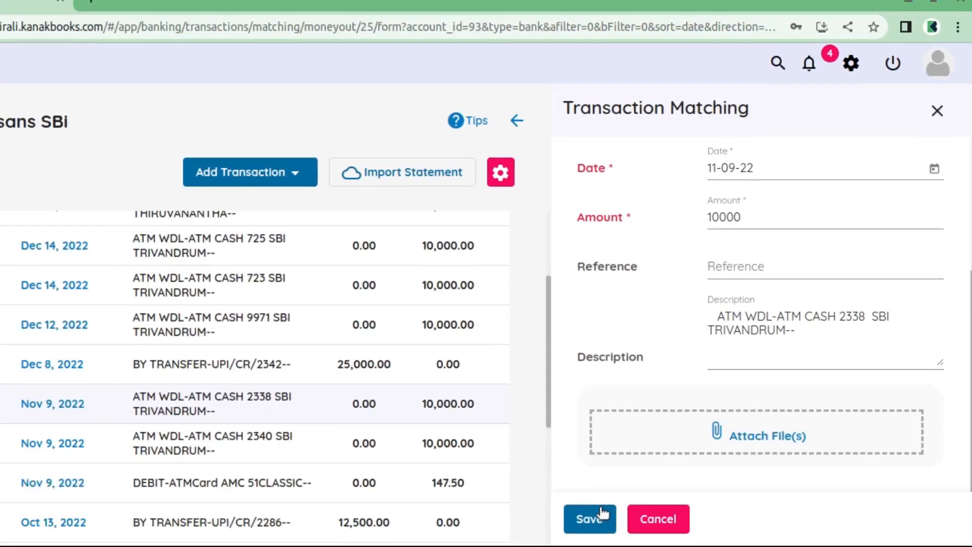
{"action": "left_click", "coordinate": [601, 514]}
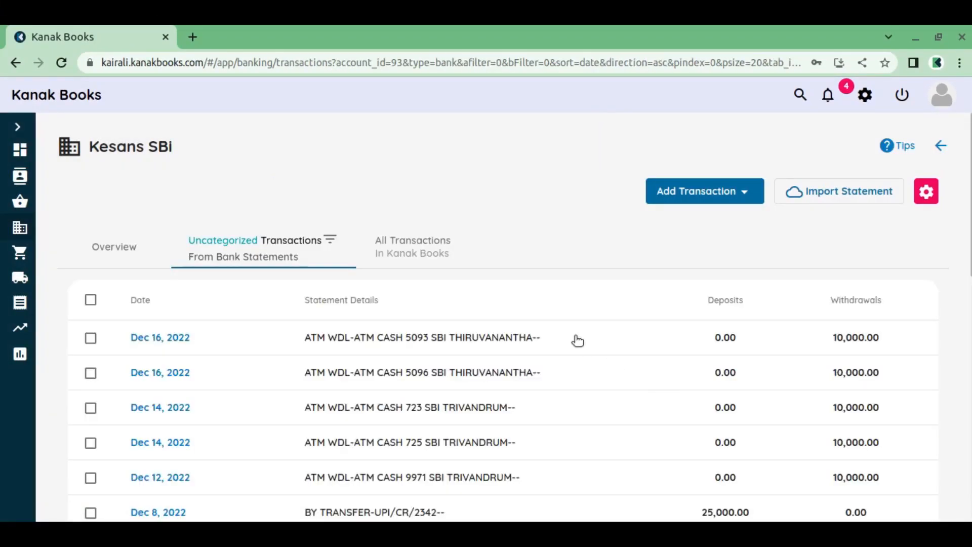
Filter the bank statement transactions to Categorized, and check the Nov 9, 2022 entry's status among all transactions in the books.
{"action": "scroll", "coordinate": [564, 347], "scroll_direction": "down", "scroll_amount": 2}
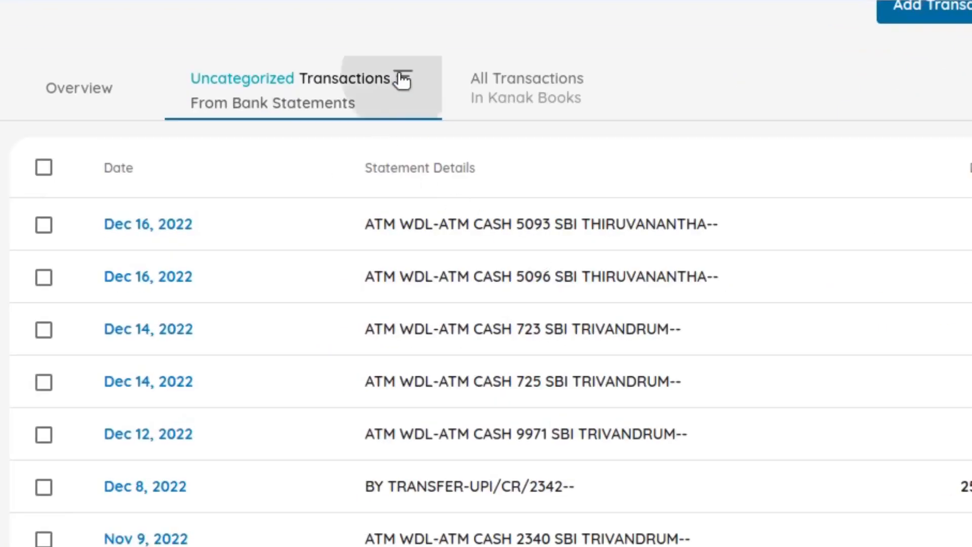
{"action": "left_click", "coordinate": [330, 164]}
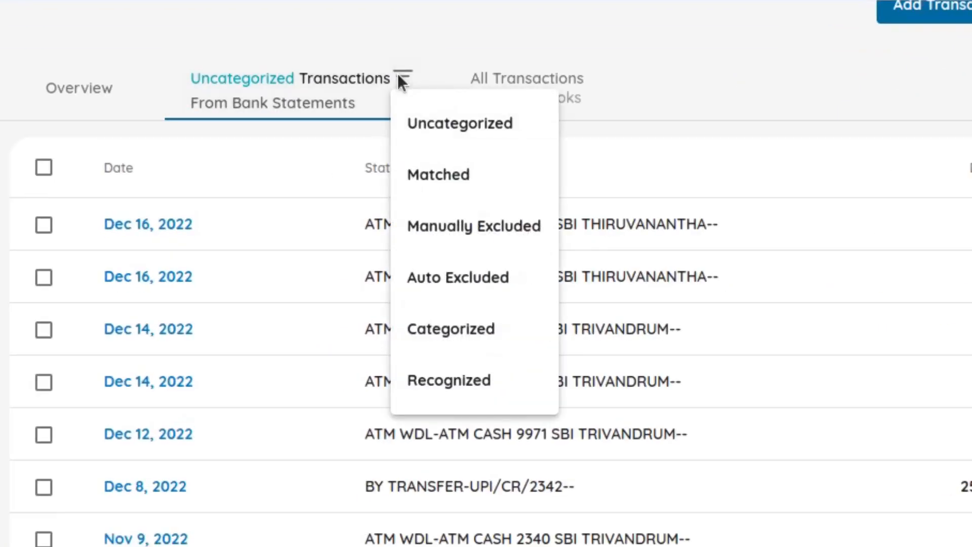
{"action": "left_click", "coordinate": [452, 329]}
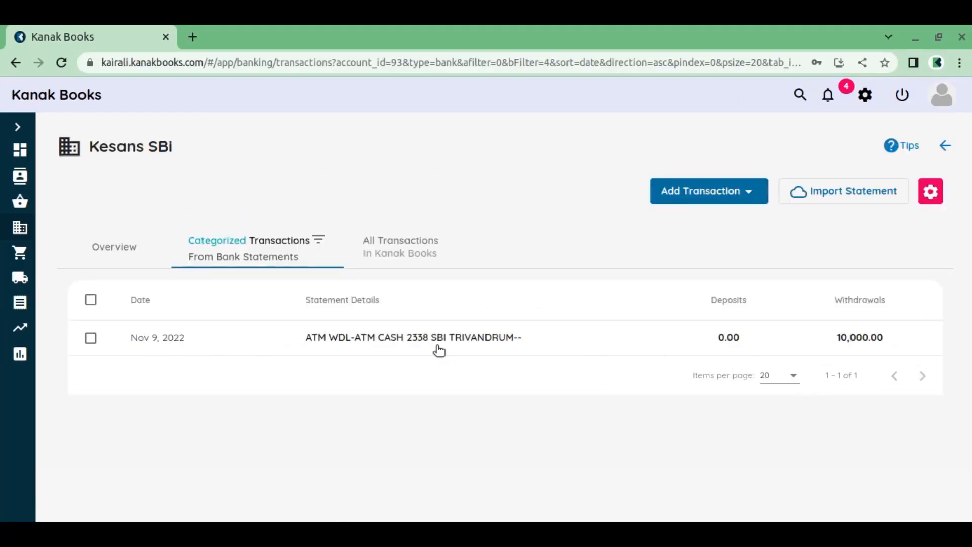
{"action": "left_click", "coordinate": [409, 261]}
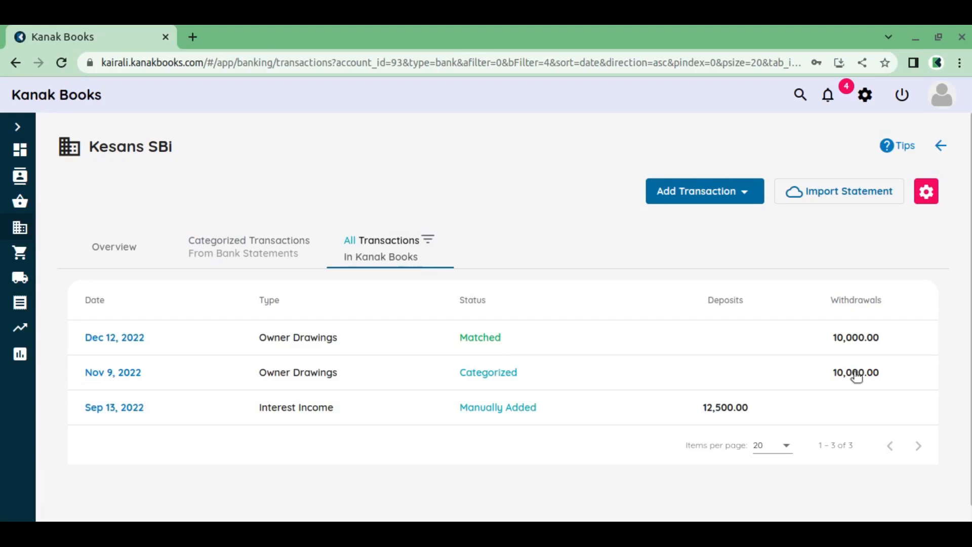
View the details of the Nov 9, 2022 Owner Drawings transaction and uncategorize it.
{"action": "left_click", "coordinate": [503, 380]}
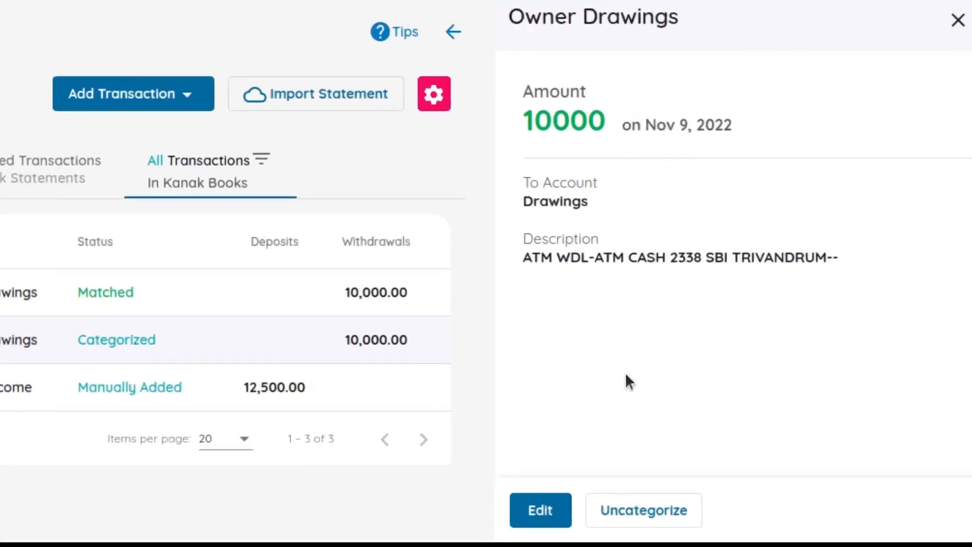
{"action": "left_click", "coordinate": [630, 524]}
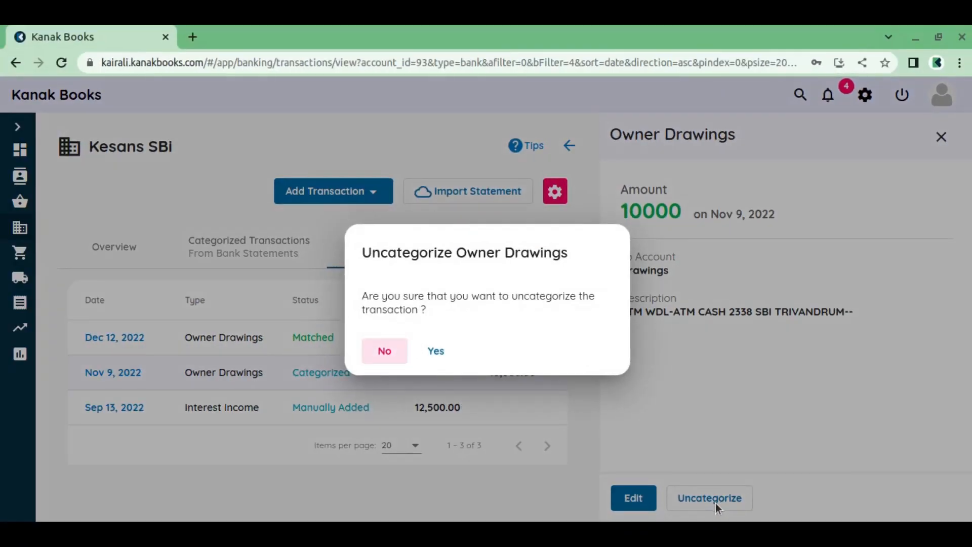
{"action": "left_click", "coordinate": [436, 351]}
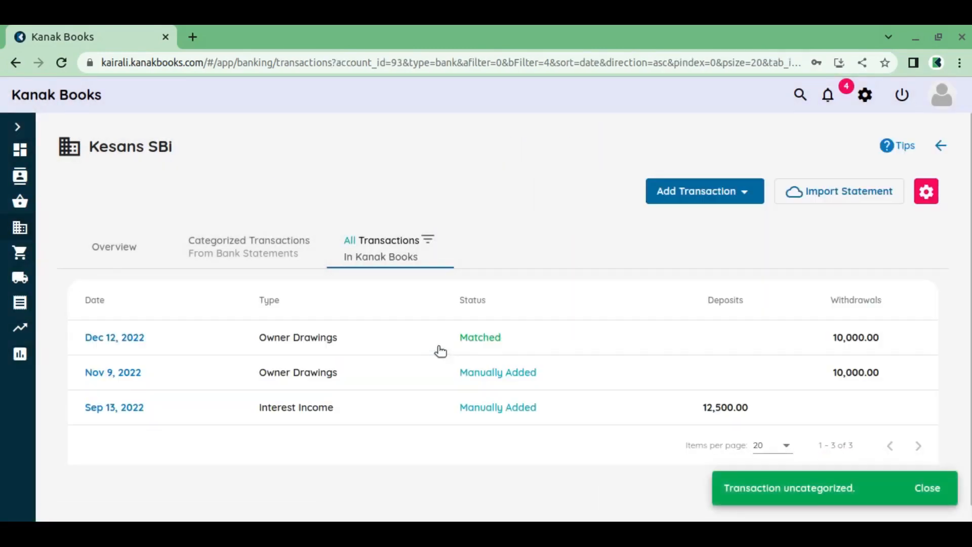
Check the emptied Categorized list, filter the statement transactions to Uncategorized, and open the Nov 9, 2022 ATM CASH 2338 withdrawal for matching.
{"action": "left_click", "coordinate": [254, 251]}
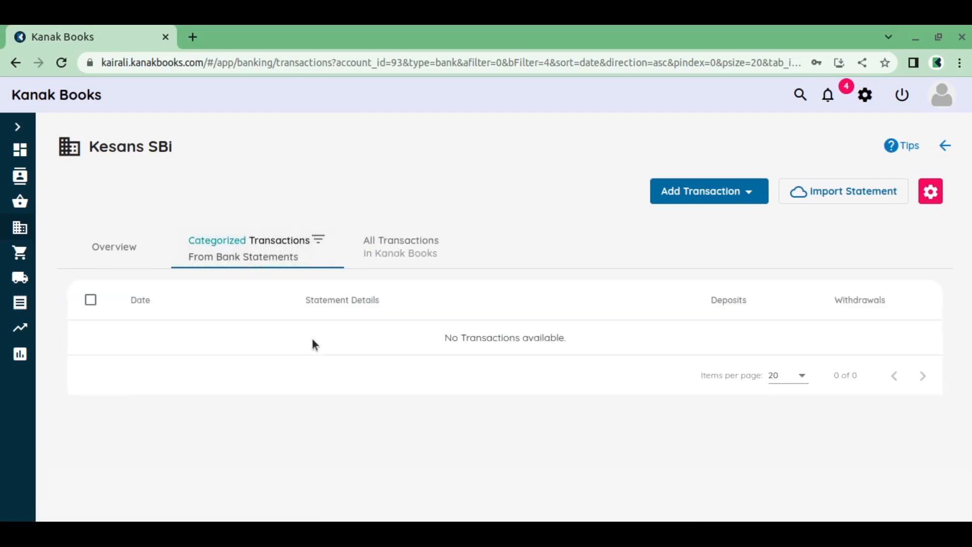
{"action": "left_click", "coordinate": [318, 237]}
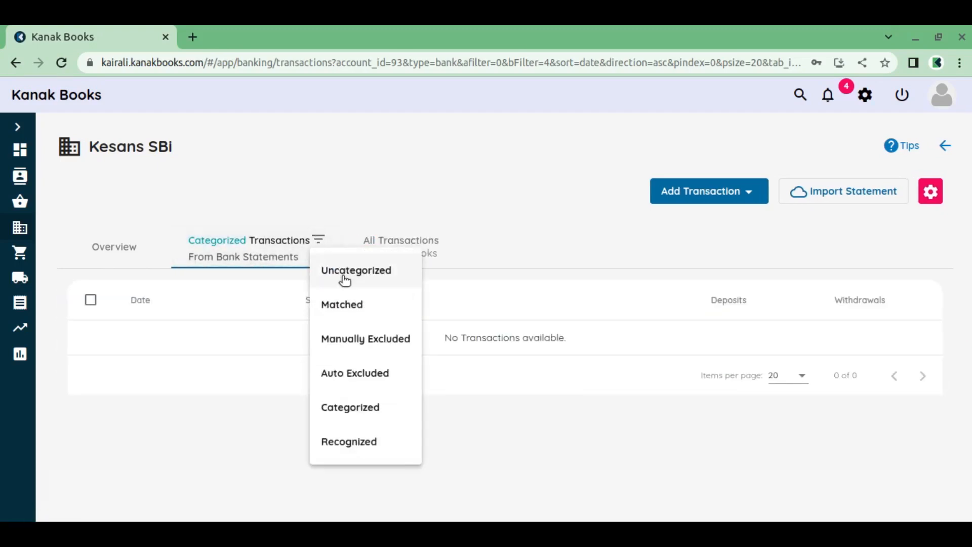
{"action": "left_click", "coordinate": [345, 275]}
{"action": "scroll", "coordinate": [332, 286], "scroll_direction": "down", "scroll_amount": 1}
{"action": "scroll", "coordinate": [331, 293], "scroll_direction": "down", "scroll_amount": 1}
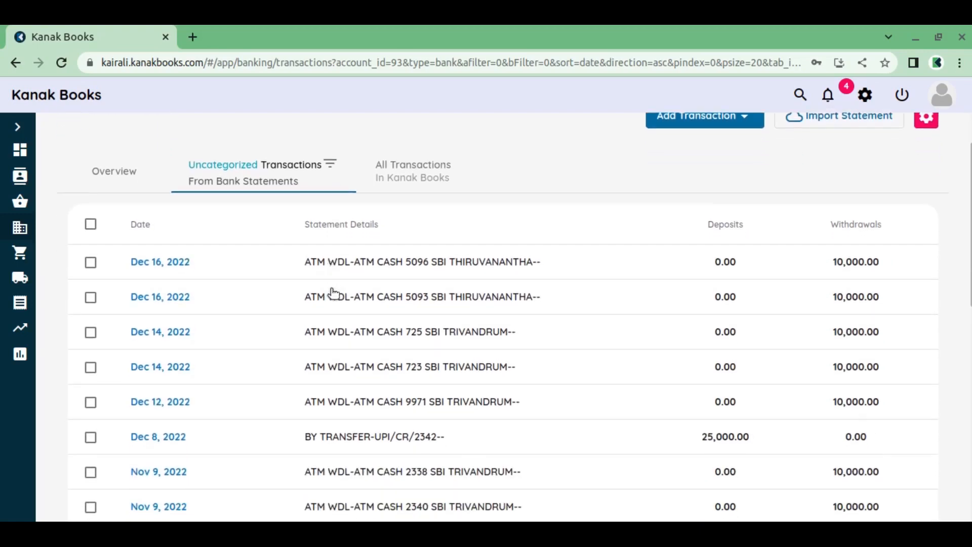
{"action": "scroll", "coordinate": [162, 383], "scroll_direction": "down", "scroll_amount": 1}
{"action": "scroll", "coordinate": [162, 383], "scroll_direction": "down", "scroll_amount": 1}
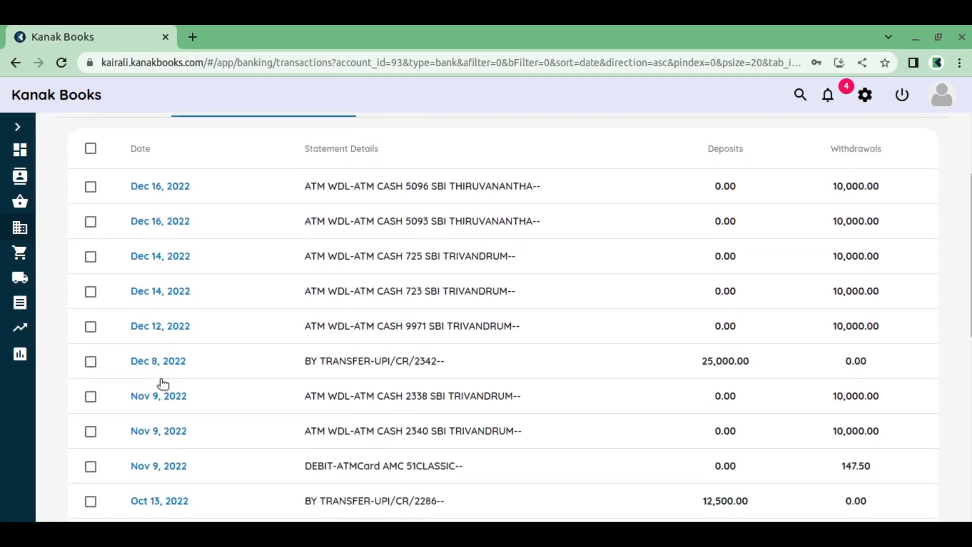
{"action": "left_click", "coordinate": [160, 400]}
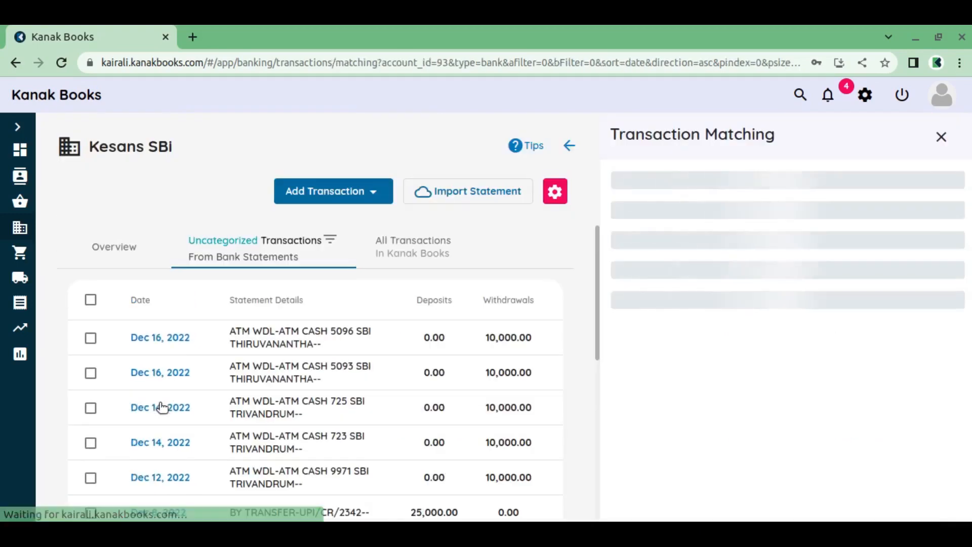
{"action": "scroll", "coordinate": [180, 373], "scroll_direction": "down", "scroll_amount": 3}
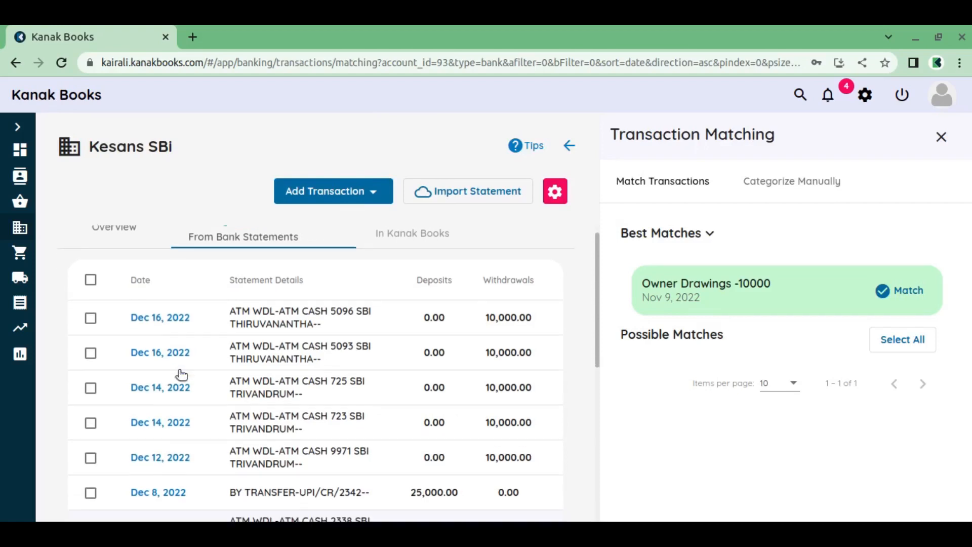
Switch the ATM CASH 2338 withdrawal to manual categorization and set its category to Owner Drawings.
{"action": "left_click", "coordinate": [789, 194]}
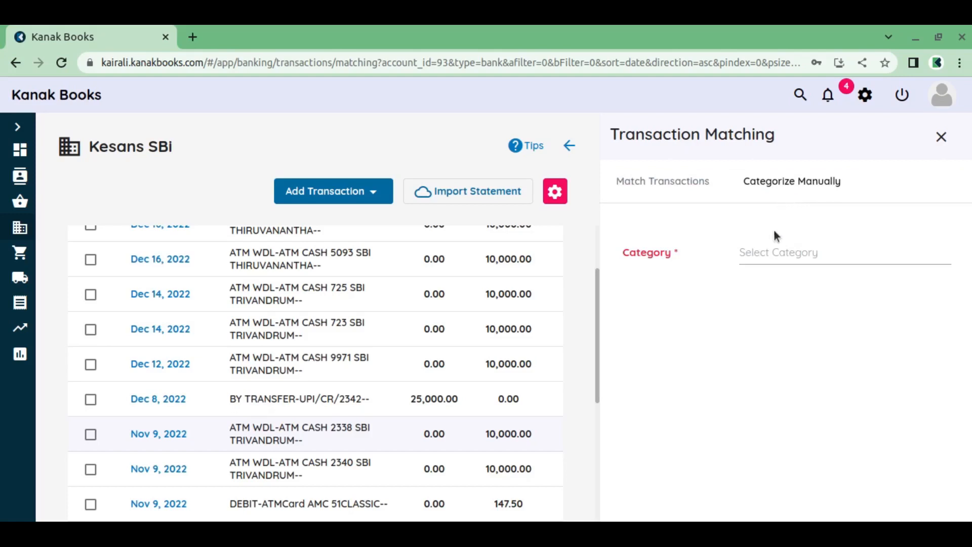
{"action": "left_click", "coordinate": [772, 252]}
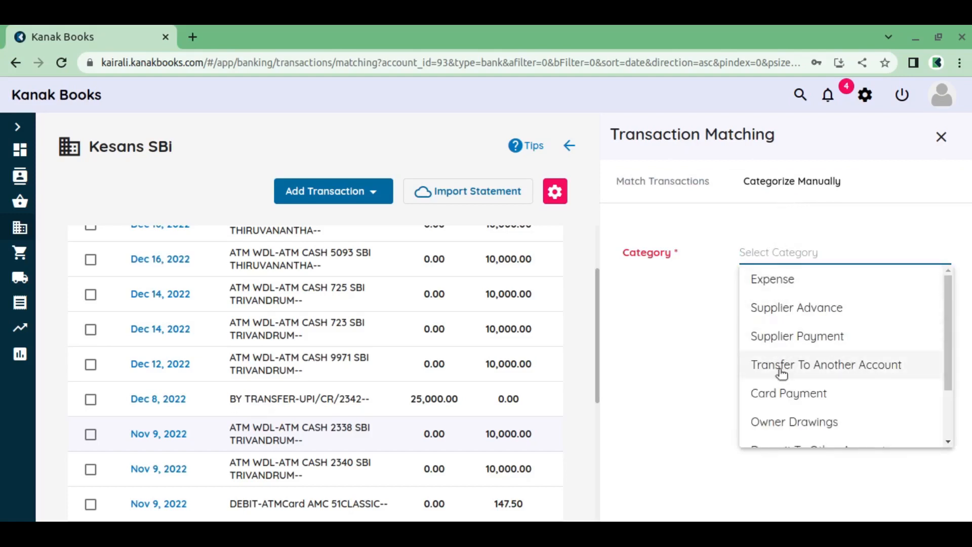
{"action": "scroll", "coordinate": [790, 395], "scroll_direction": "down", "scroll_amount": 2}
{"action": "left_click", "coordinate": [803, 350]}
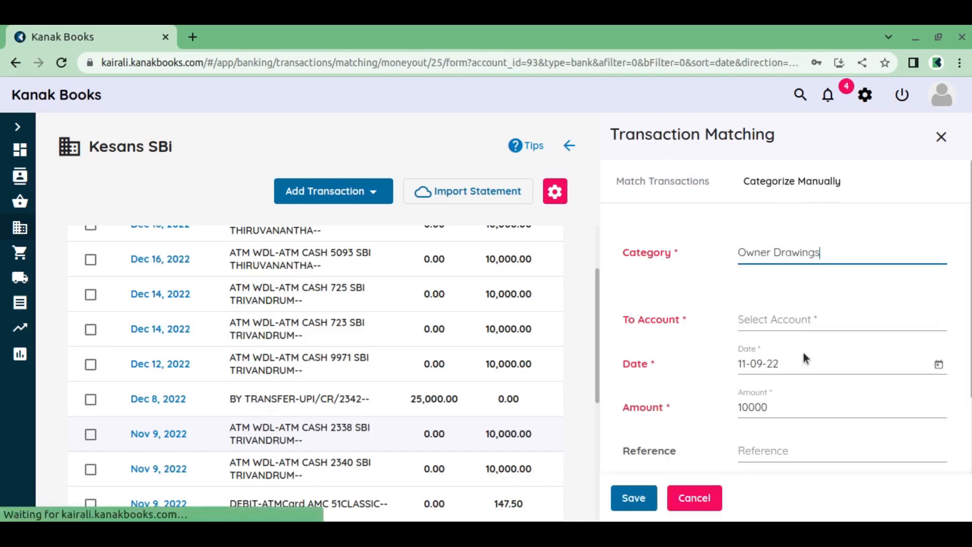
Set the withdrawal's destination account to Drawings and save the manual categorization.
{"action": "left_click", "coordinate": [785, 321]}
{"action": "scroll", "coordinate": [784, 400], "scroll_direction": "down", "scroll_amount": 2}
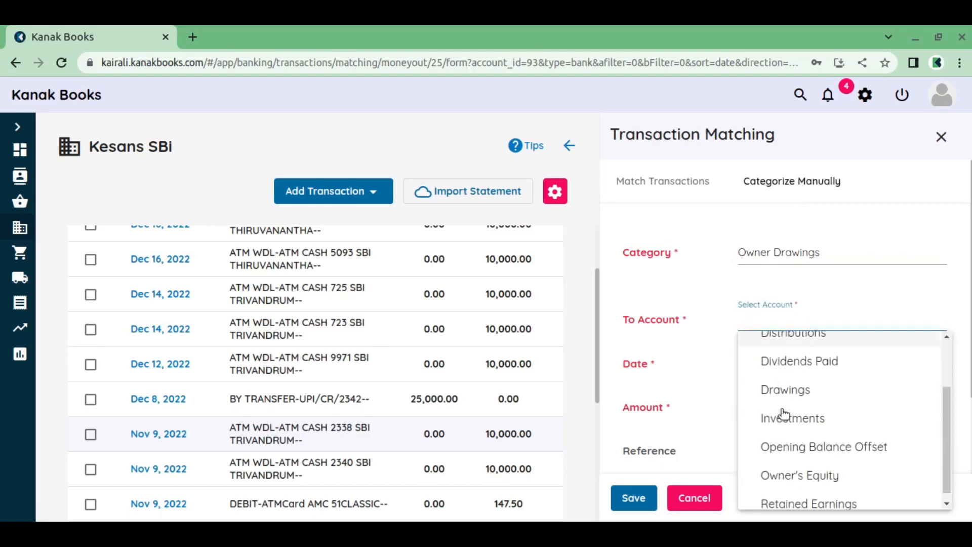
{"action": "left_click", "coordinate": [787, 390]}
{"action": "scroll", "coordinate": [789, 370], "scroll_direction": "down", "scroll_amount": 2}
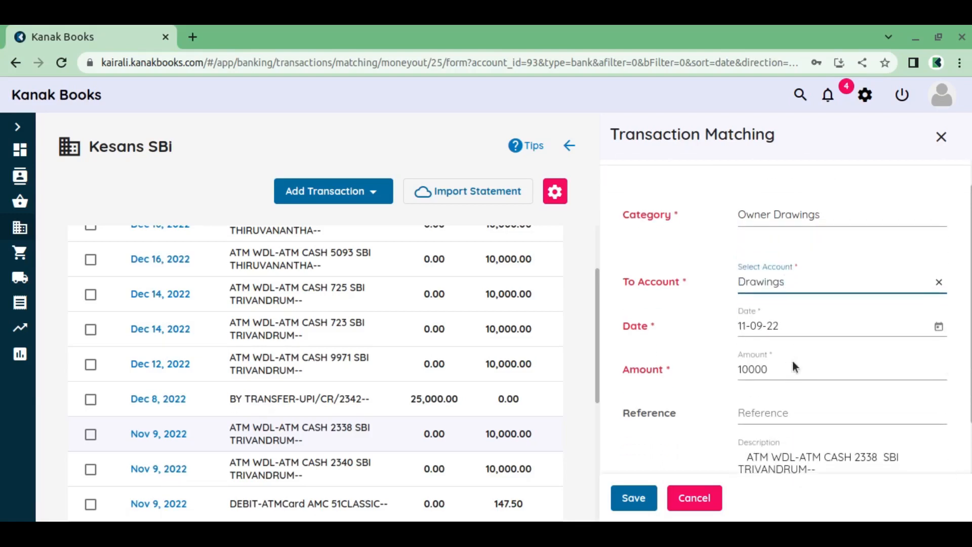
{"action": "scroll", "coordinate": [734, 420], "scroll_direction": "down", "scroll_amount": 1}
{"action": "left_click", "coordinate": [640, 498]}
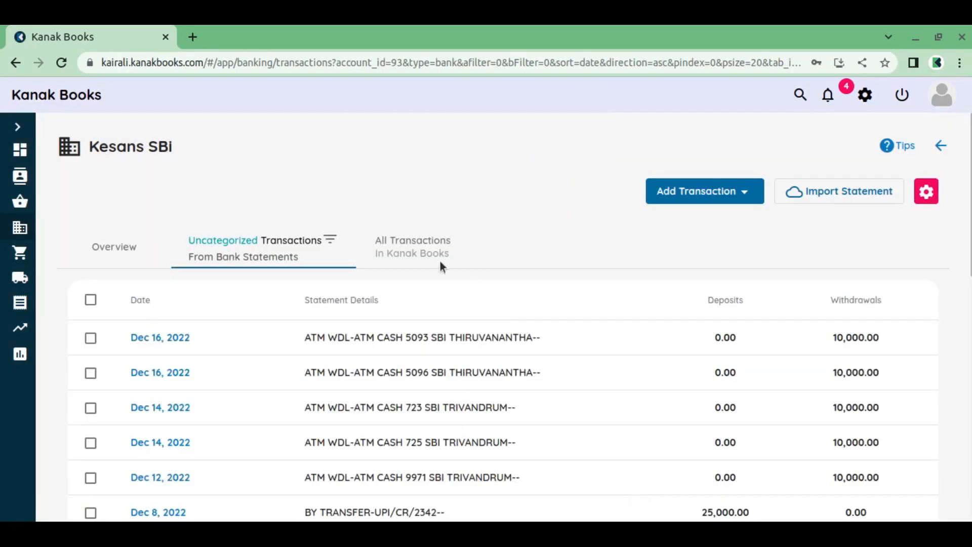
From the list of all transactions in the books, start a new Owner Drawings transaction to the Drawings account.
{"action": "scroll", "coordinate": [516, 331], "scroll_direction": "down", "scroll_amount": 3}
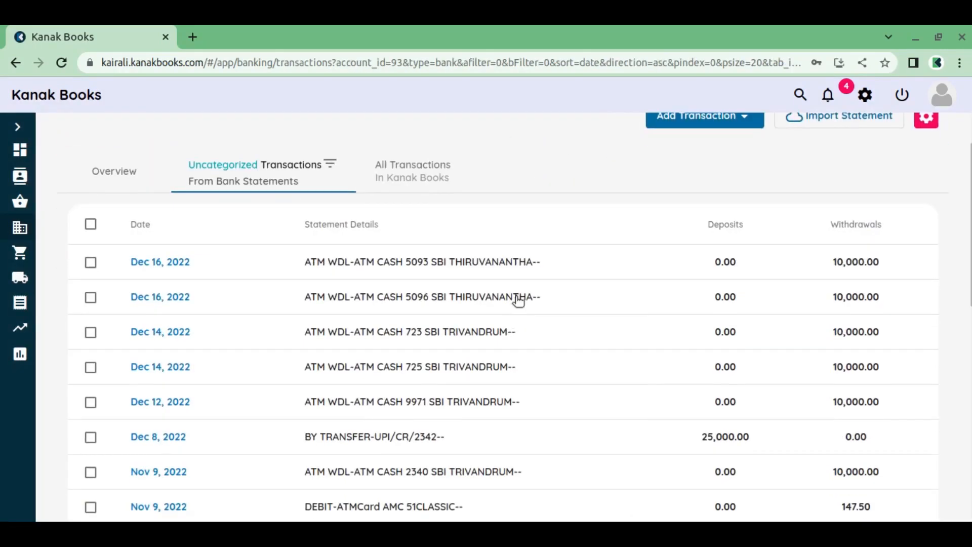
{"action": "left_click", "coordinate": [436, 192]}
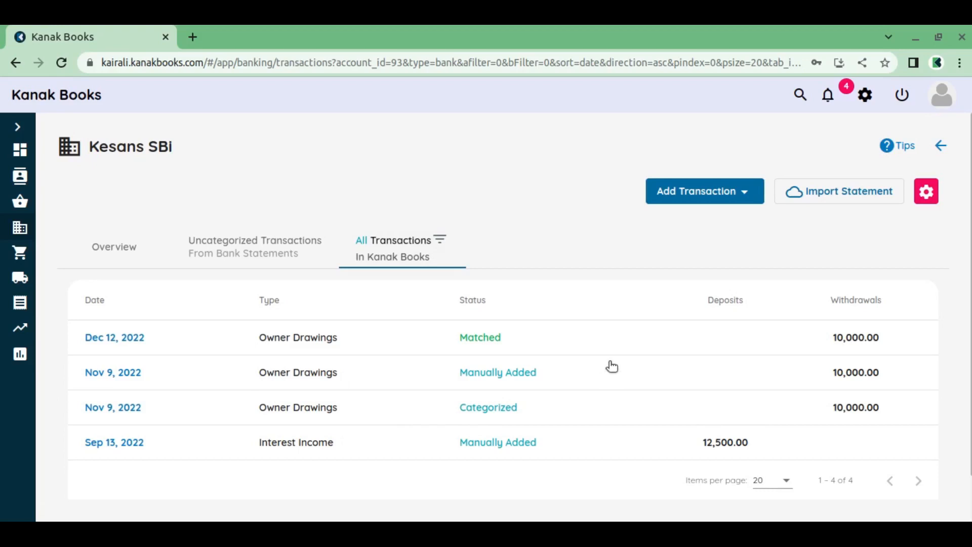
{"action": "left_click", "coordinate": [699, 196]}
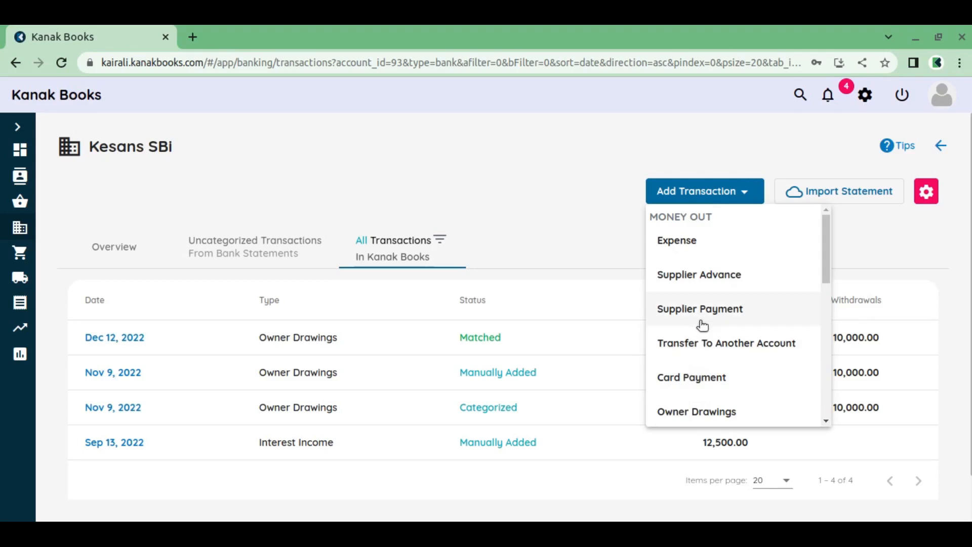
{"action": "scroll", "coordinate": [709, 292], "scroll_direction": "down", "scroll_amount": 3}
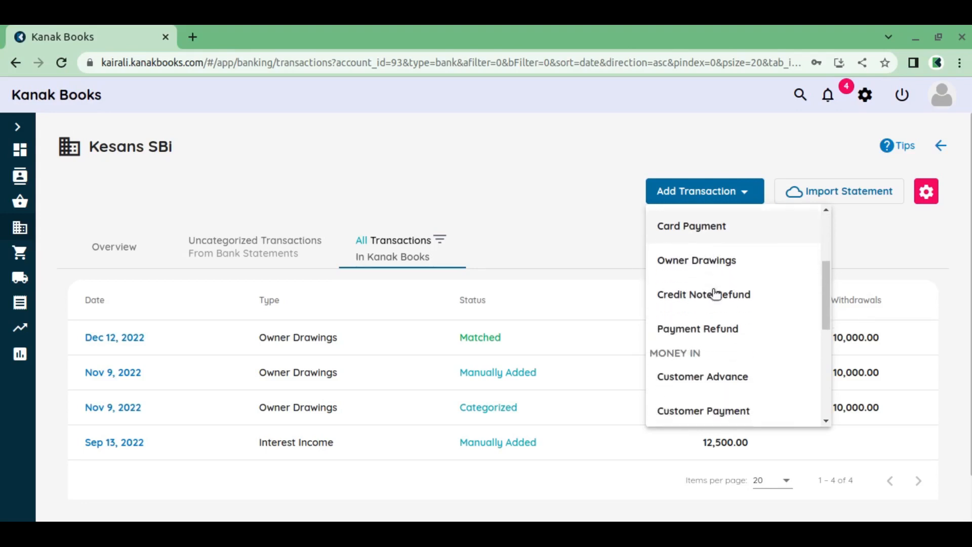
{"action": "left_click", "coordinate": [726, 260]}
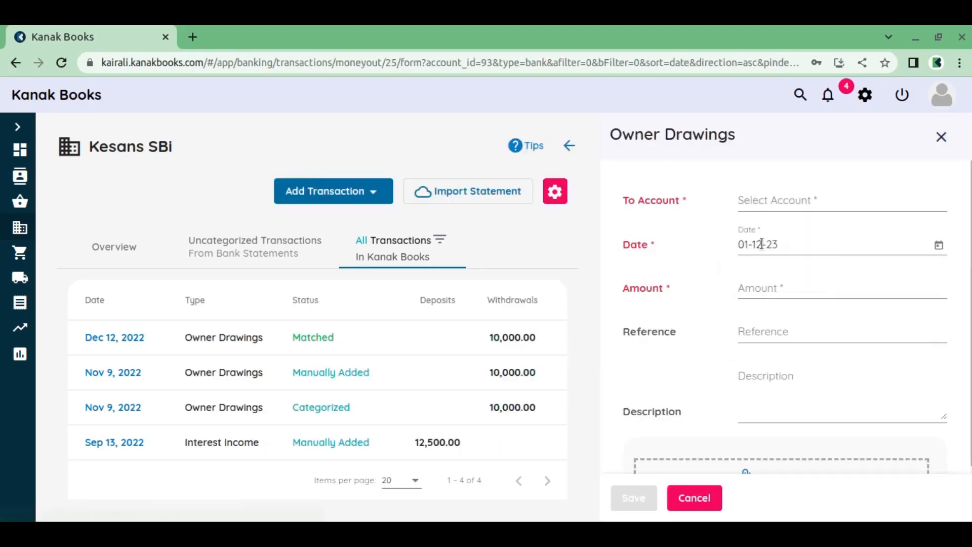
{"action": "left_click", "coordinate": [825, 198]}
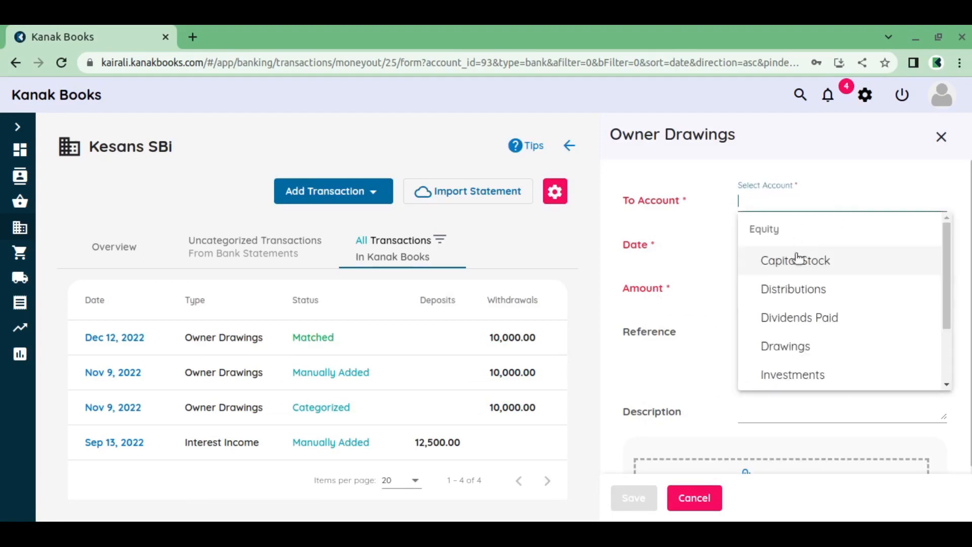
{"action": "left_click", "coordinate": [809, 349]}
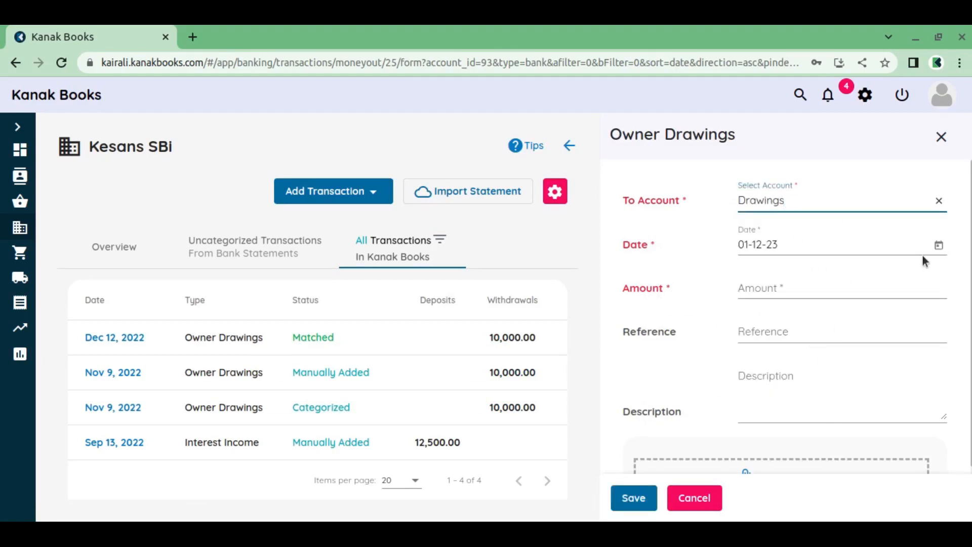
Set the new Owner Drawings transaction's date to December 15, 2022 and its amount to 10000.
{"action": "left_click", "coordinate": [939, 246]}
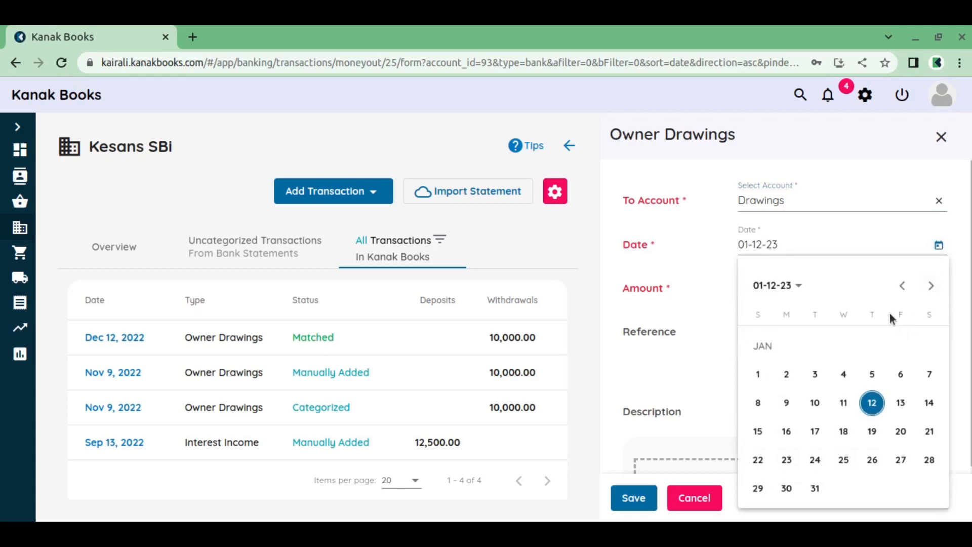
{"action": "left_click", "coordinate": [900, 286]}
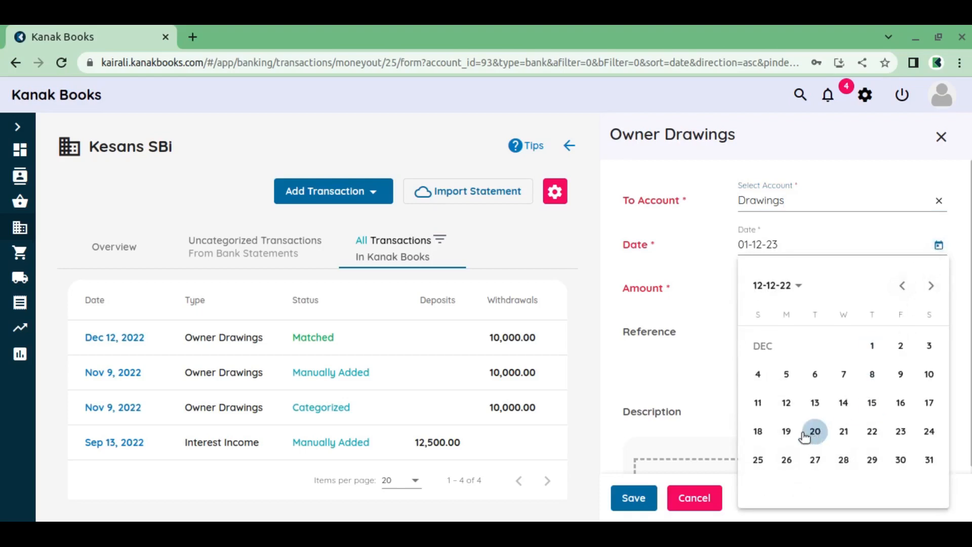
{"action": "left_click", "coordinate": [871, 403]}
{"action": "left_click", "coordinate": [777, 288]}
{"action": "type", "text": "1000"}
{"action": "left_click", "coordinate": [715, 316]}
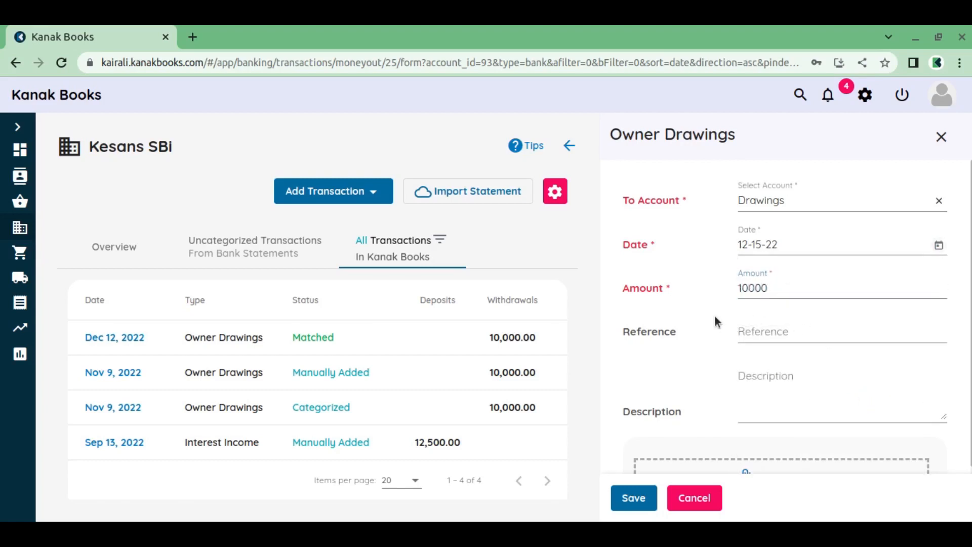
Describe the Owner Drawings transaction as "Withdrawal of 10K" and save it.
{"action": "scroll", "coordinate": [779, 371], "scroll_direction": "down", "scroll_amount": 1}
{"action": "left_click", "coordinate": [794, 350]}
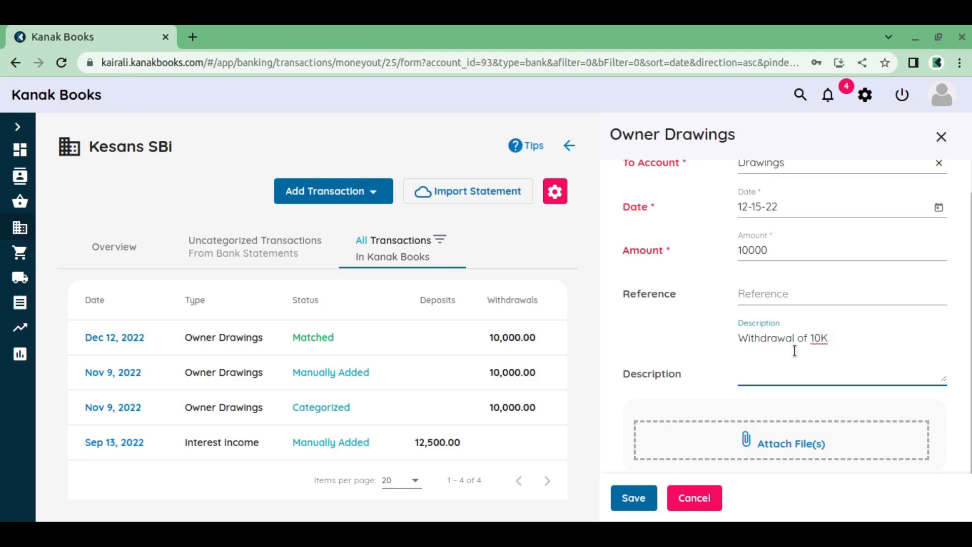
{"action": "left_click", "coordinate": [637, 503]}
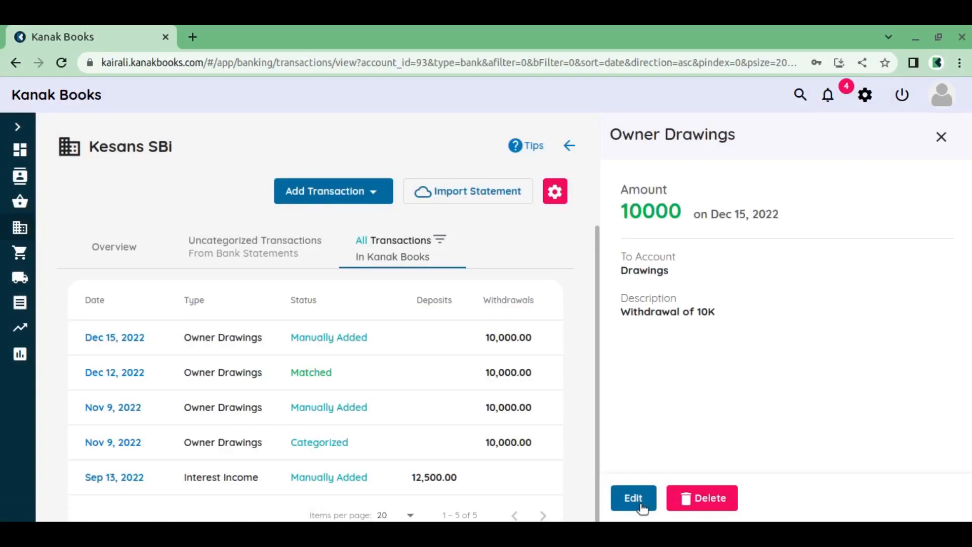
Start another Owner Drawings transaction with Drawings as the destination account.
{"action": "left_click", "coordinate": [384, 200]}
{"action": "scroll", "coordinate": [350, 375], "scroll_direction": "down", "scroll_amount": 3}
{"action": "left_click", "coordinate": [362, 302]}
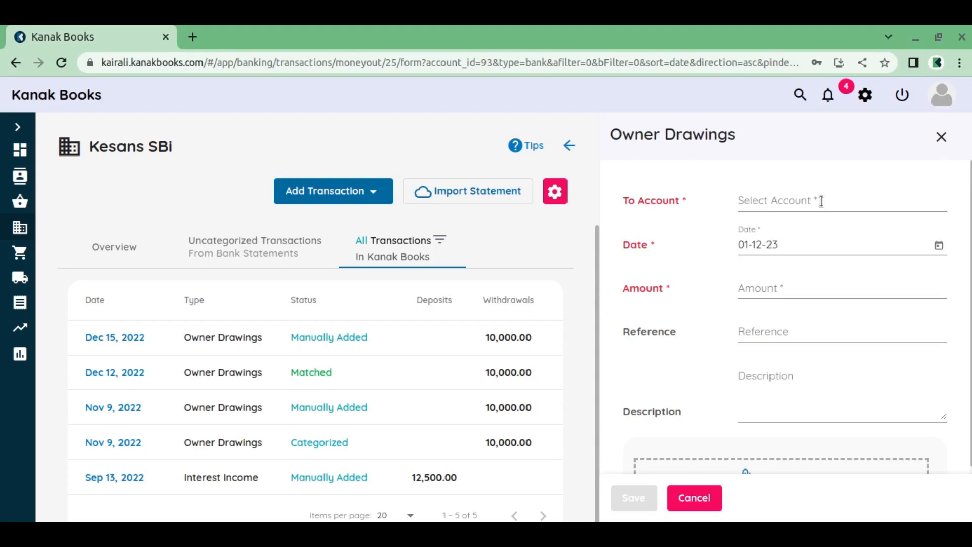
{"action": "left_click", "coordinate": [821, 201]}
{"action": "scroll", "coordinate": [805, 303], "scroll_direction": "down", "scroll_amount": 2}
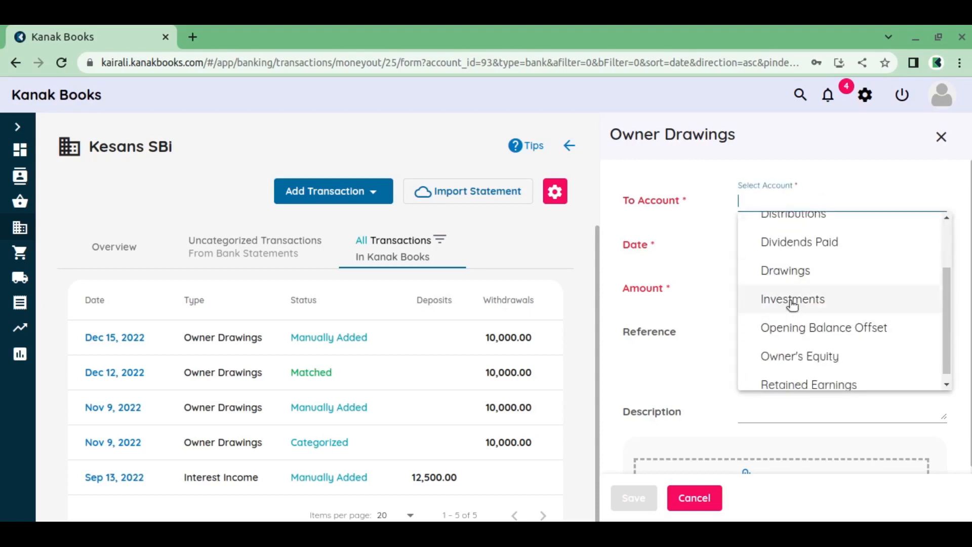
{"action": "left_click", "coordinate": [806, 272]}
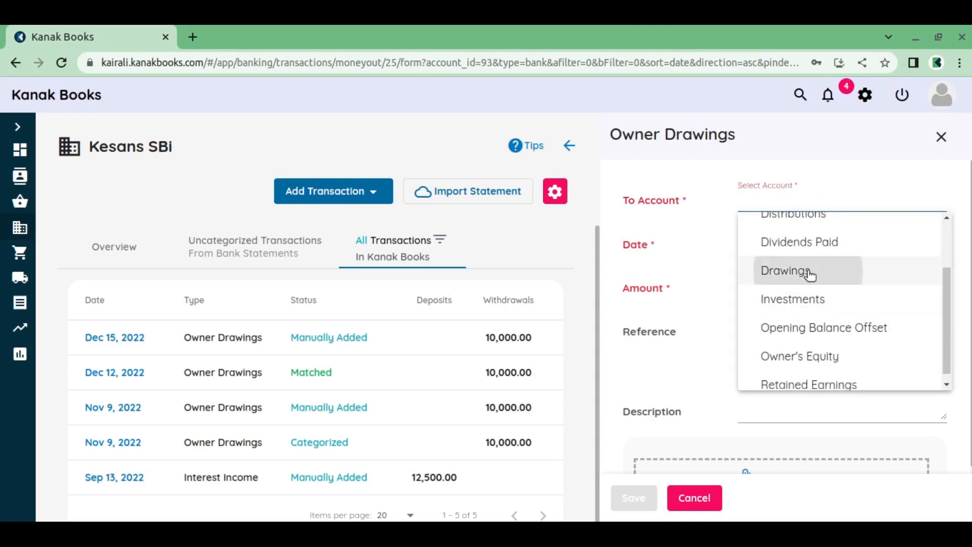
Date the second Owner Drawings transaction December 1, 2022 and enter 5000 as its amount.
{"action": "left_click", "coordinate": [939, 247]}
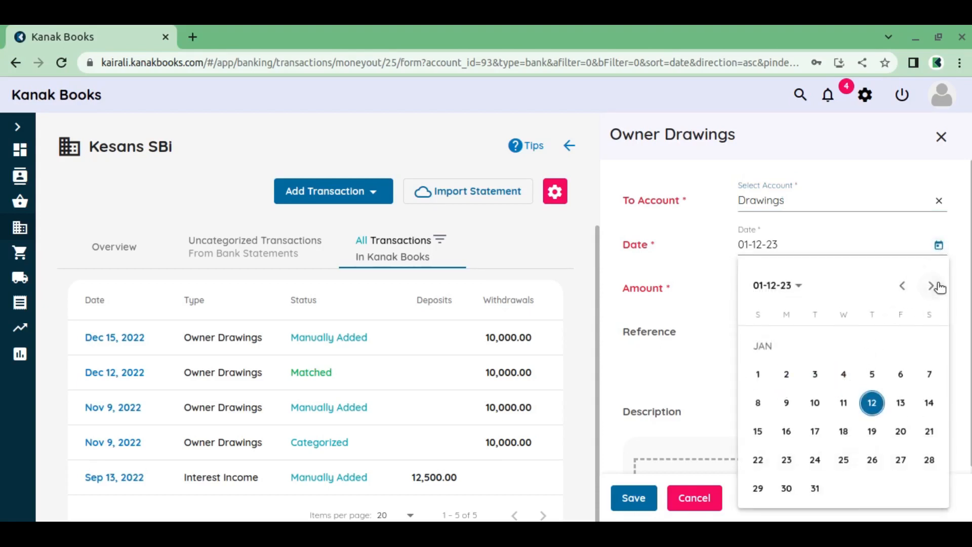
{"action": "left_click", "coordinate": [902, 286]}
{"action": "left_click", "coordinate": [872, 345]}
{"action": "left_click", "coordinate": [799, 284]}
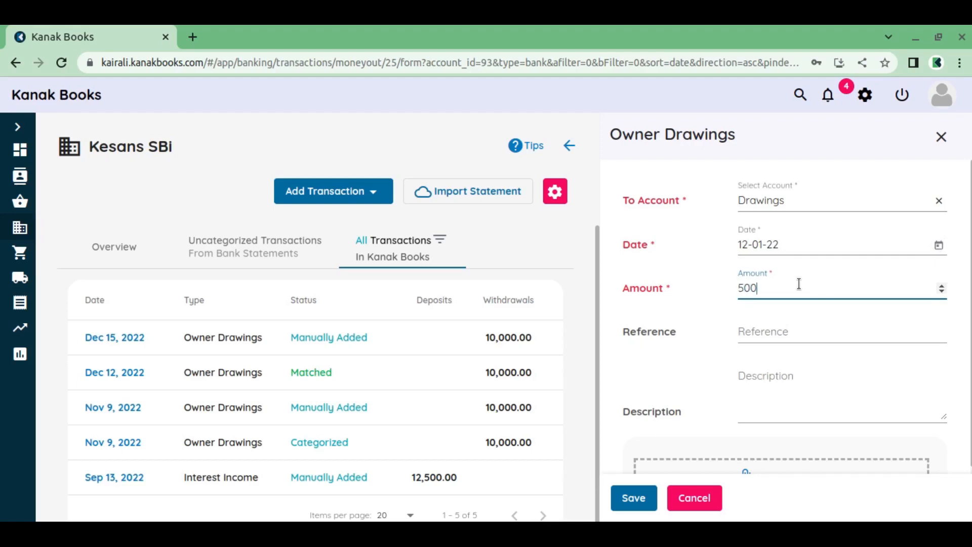
Enter "Withdrawal of 5K" as the transaction's description and save it.
{"action": "left_click", "coordinate": [763, 400]}
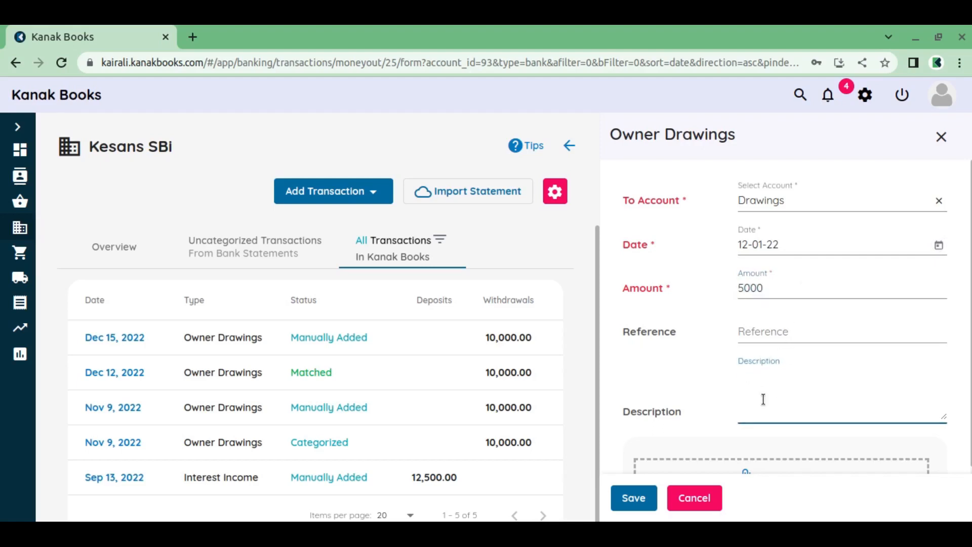
{"action": "type", "text": "Withdrawal of 5K"}
{"action": "left_click", "coordinate": [633, 497]}
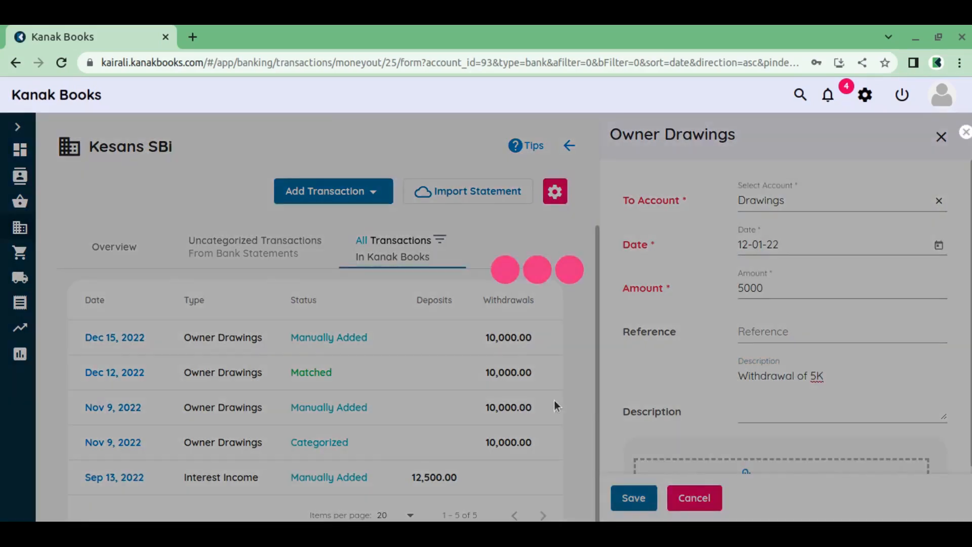
Start a Transfer To Another Account transaction with Investments as the destination account.
{"action": "left_click", "coordinate": [354, 191]}
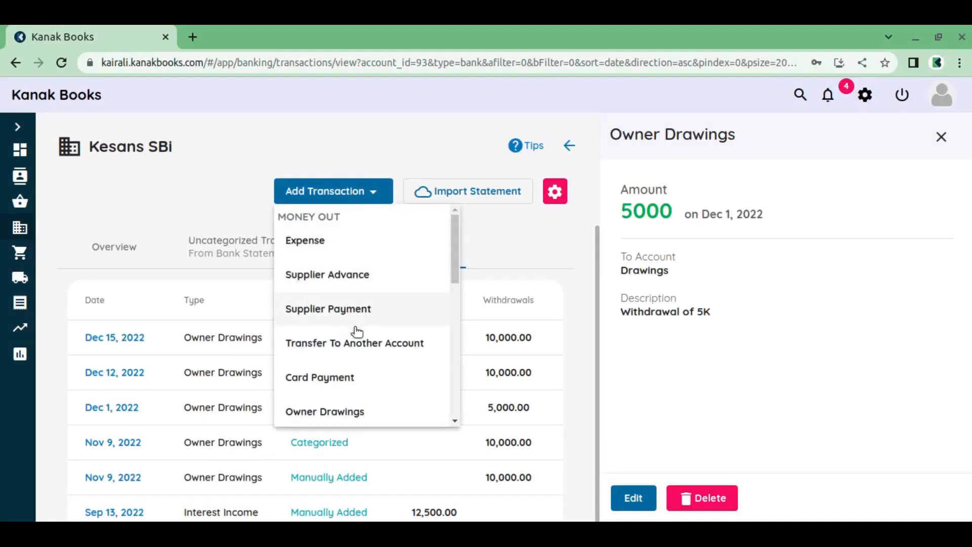
{"action": "scroll", "coordinate": [358, 348], "scroll_direction": "down", "scroll_amount": 3}
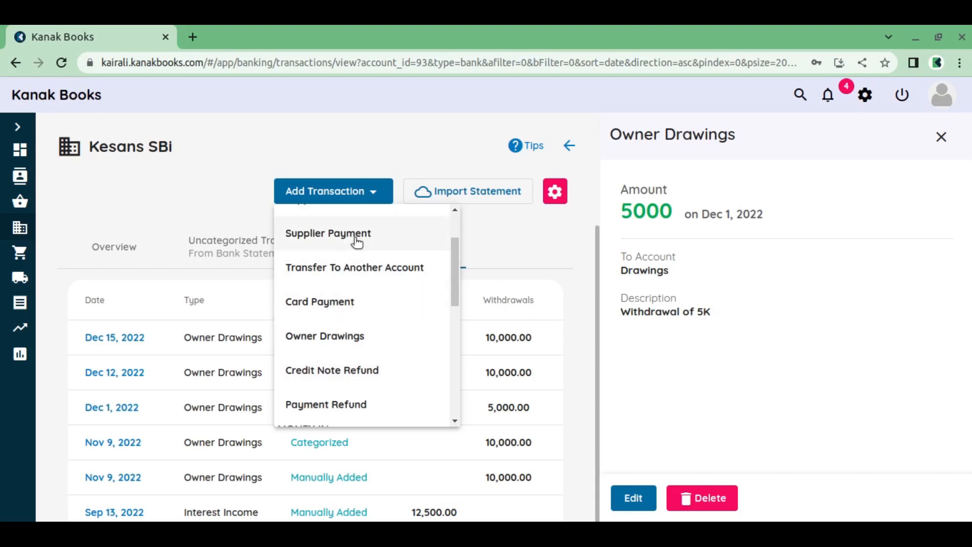
{"action": "scroll", "coordinate": [350, 324], "scroll_direction": "down", "scroll_amount": 2}
{"action": "scroll", "coordinate": [347, 330], "scroll_direction": "up", "scroll_amount": 3}
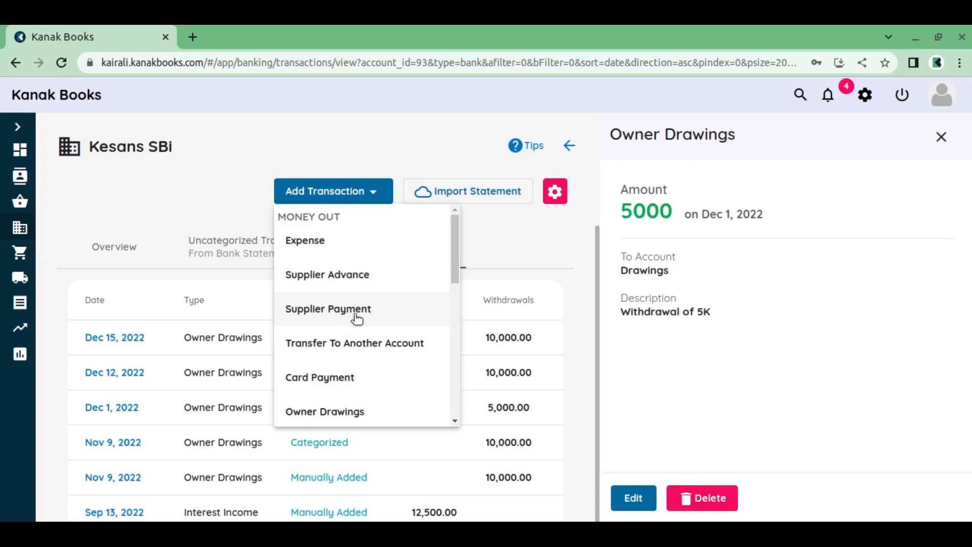
{"action": "left_click", "coordinate": [366, 347]}
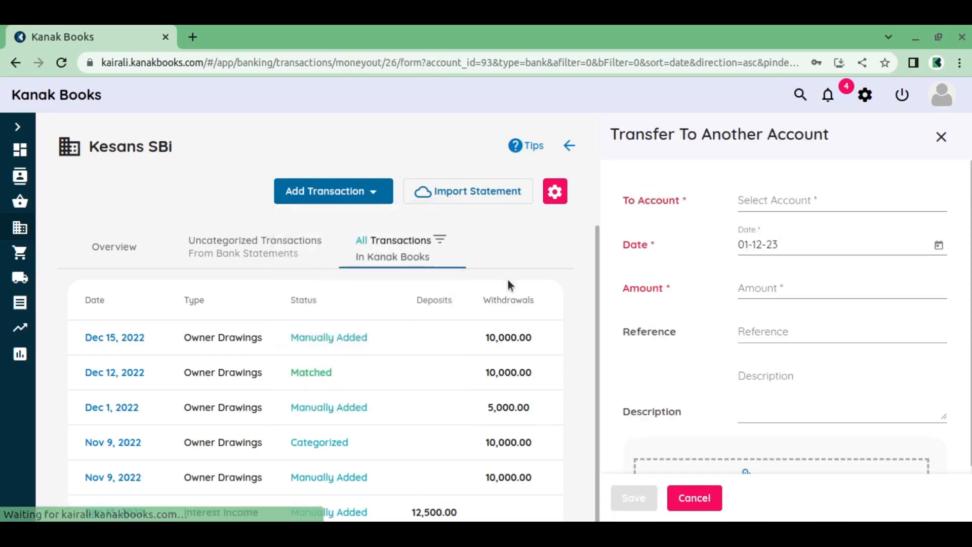
{"action": "left_click", "coordinate": [790, 204]}
{"action": "scroll", "coordinate": [798, 314], "scroll_direction": "down", "scroll_amount": 10}
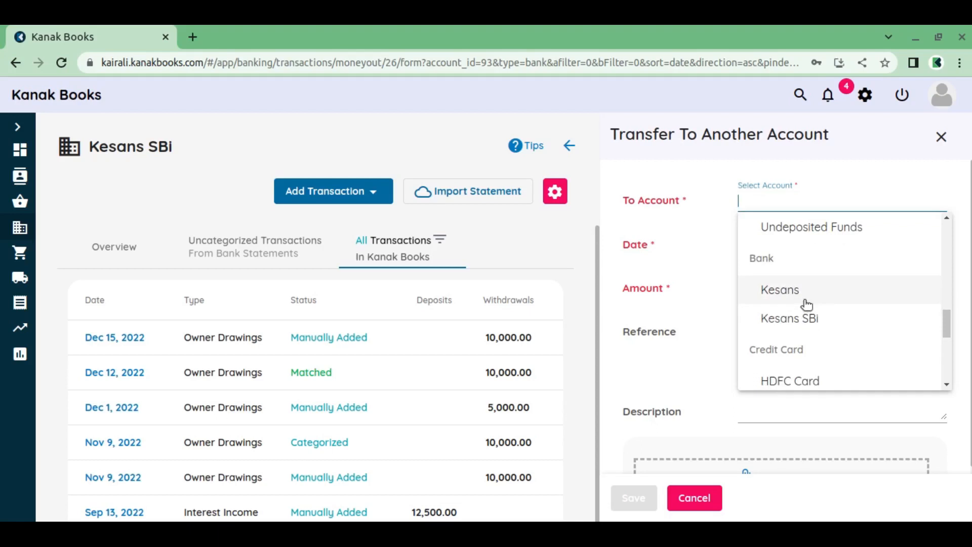
{"action": "scroll", "coordinate": [807, 304], "scroll_direction": "down", "scroll_amount": 3}
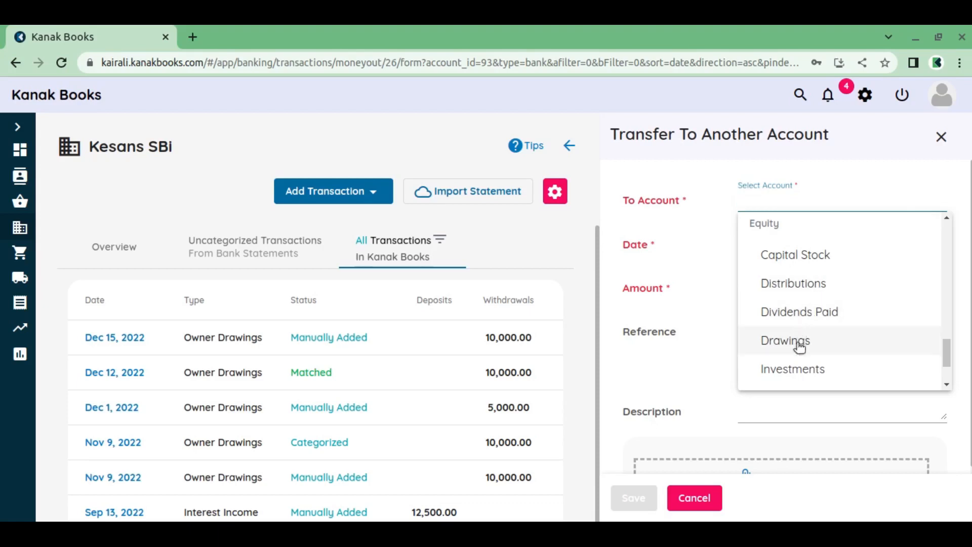
{"action": "left_click", "coordinate": [800, 368]}
Set the transfer's date to December 28, 2022 and its amount to 5000.
{"action": "left_click", "coordinate": [781, 284]}
{"action": "left_click", "coordinate": [938, 245]}
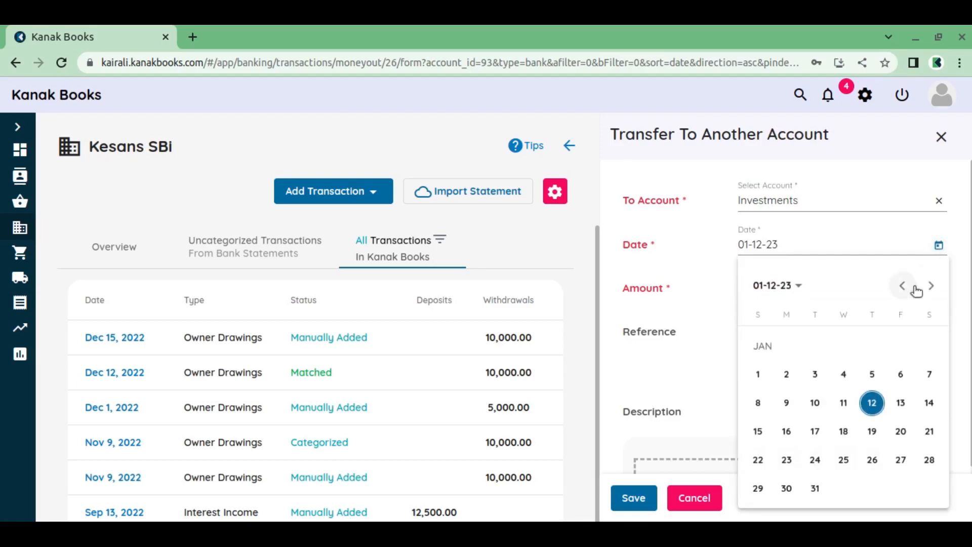
{"action": "left_click", "coordinate": [915, 290]}
{"action": "left_click", "coordinate": [849, 460]}
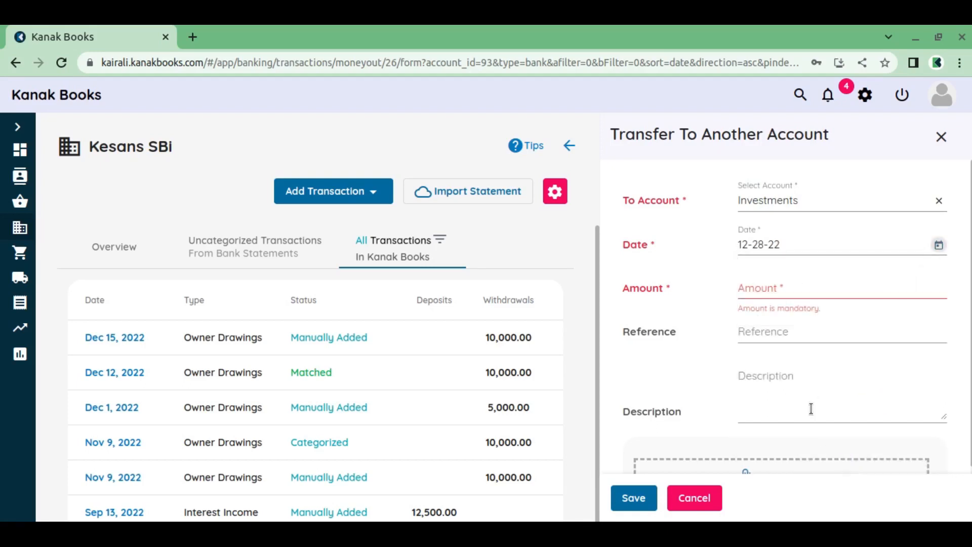
{"action": "left_click", "coordinate": [794, 288]}
{"action": "type", "text": "5000"}
Describe the transfer as "5K investment" and save it.
{"action": "left_click", "coordinate": [778, 375]}
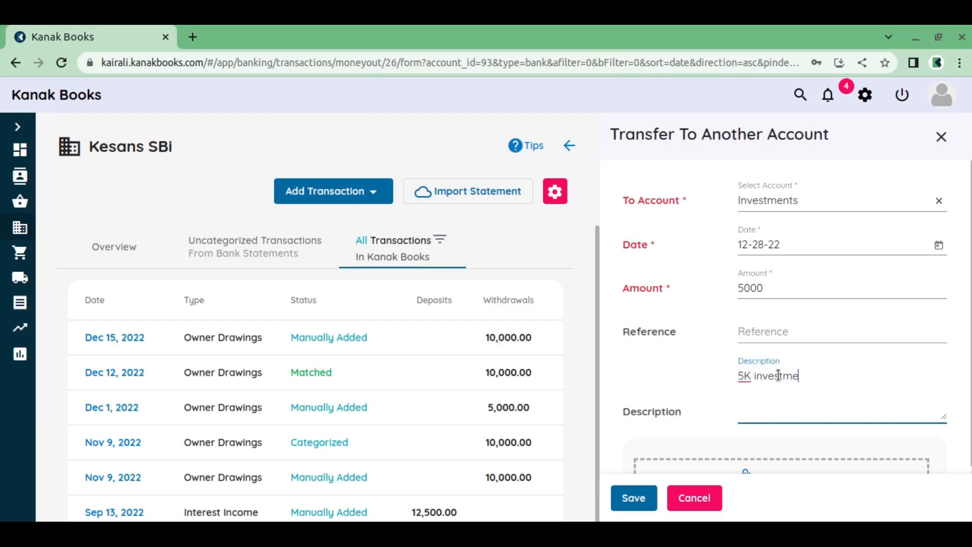
{"action": "scroll", "coordinate": [778, 375], "scroll_direction": "down", "scroll_amount": 3}
{"action": "left_click", "coordinate": [640, 495]}
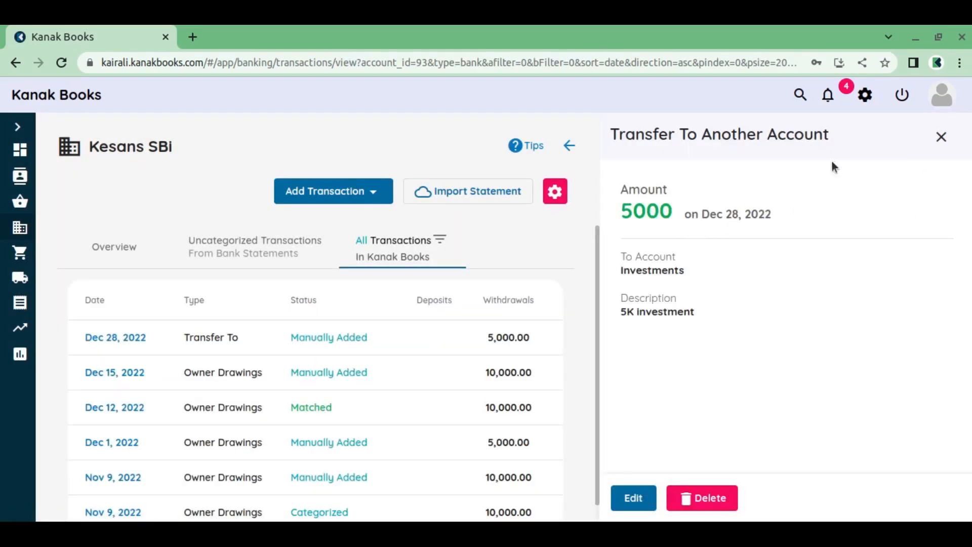
Examine the suggested matches for the uncategorized Dec 14, 2022 withdrawal ATM CASH 723.
{"action": "left_click", "coordinate": [252, 260]}
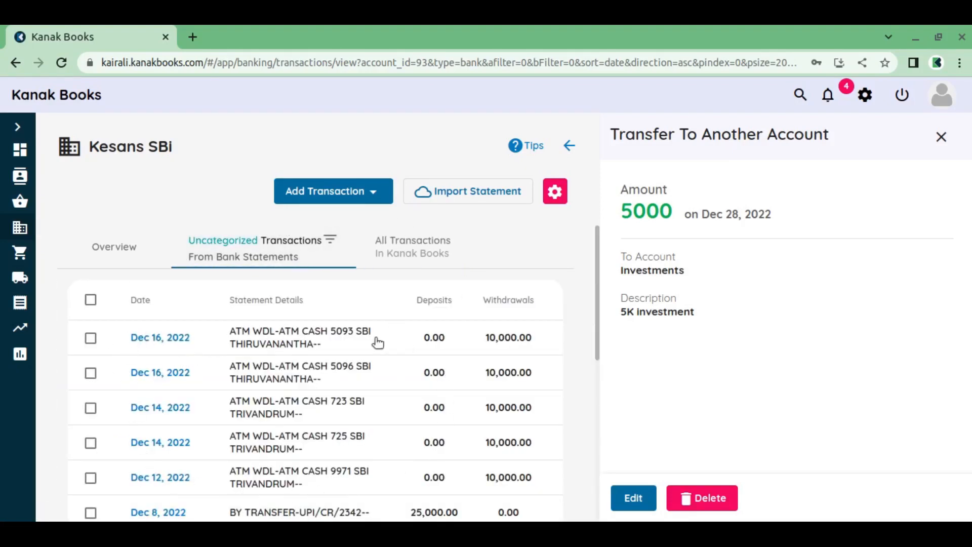
{"action": "scroll", "coordinate": [108, 417], "scroll_direction": "down", "scroll_amount": 2}
{"action": "scroll", "coordinate": [194, 420], "scroll_direction": "up", "scroll_amount": 2}
{"action": "left_click", "coordinate": [150, 408]}
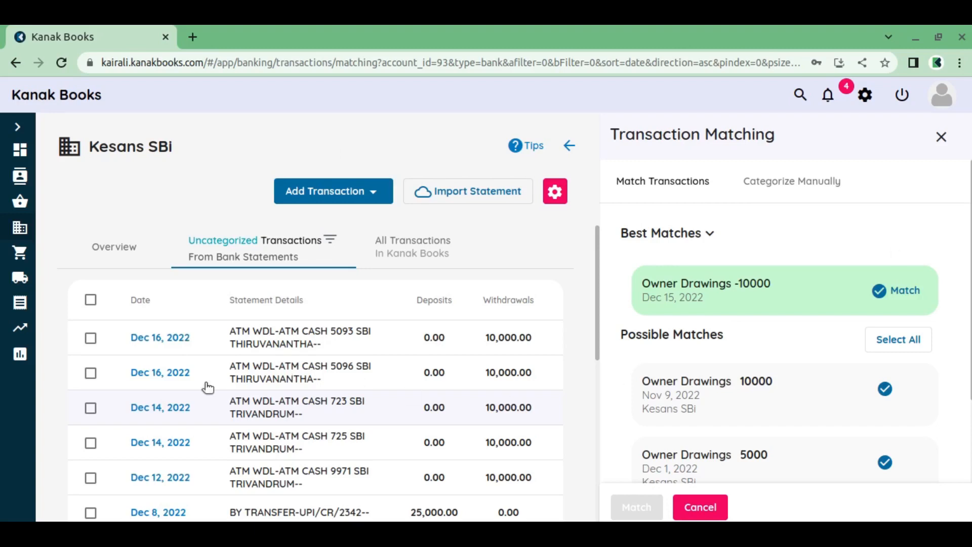
{"action": "left_click", "coordinate": [900, 294]}
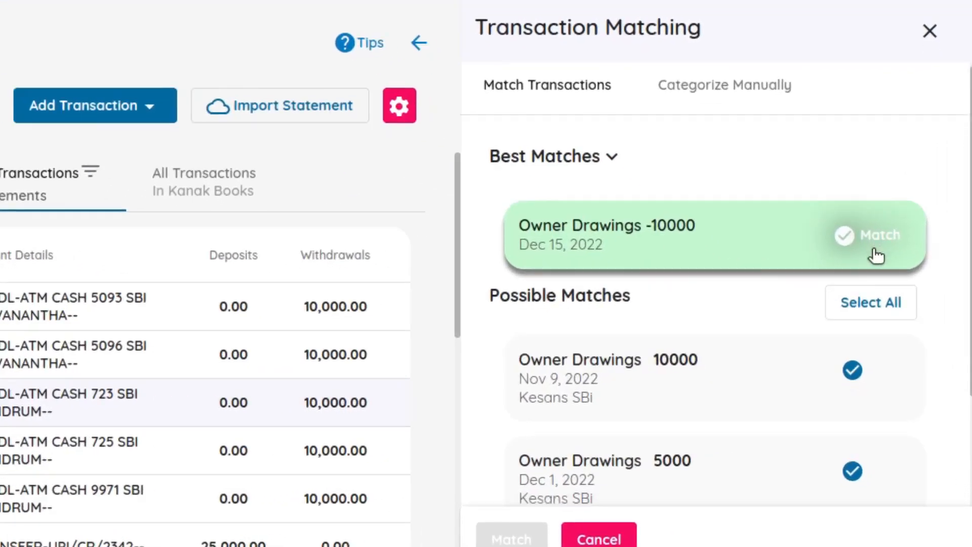
{"action": "scroll", "coordinate": [896, 286], "scroll_direction": "down", "scroll_amount": 3}
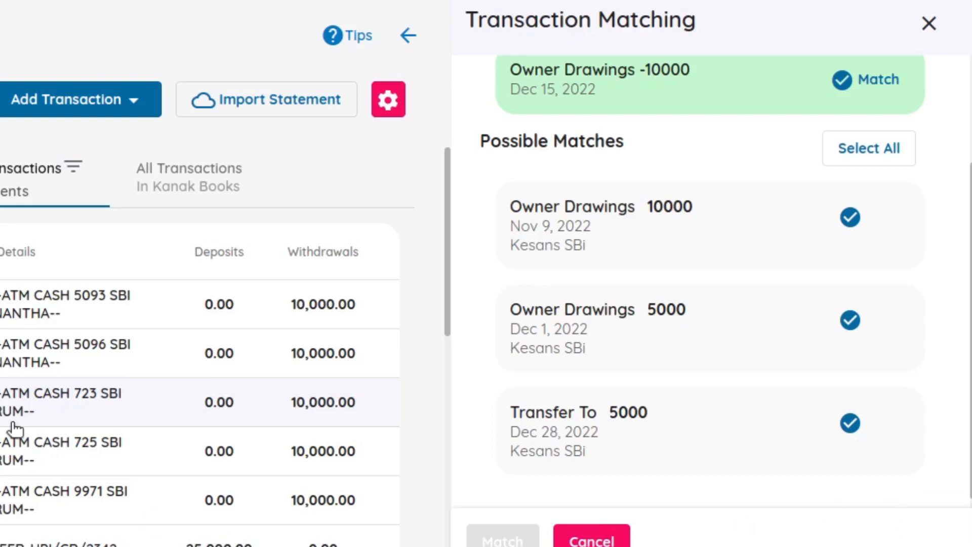
{"action": "scroll", "coordinate": [15, 429], "scroll_direction": "down", "scroll_amount": 3}
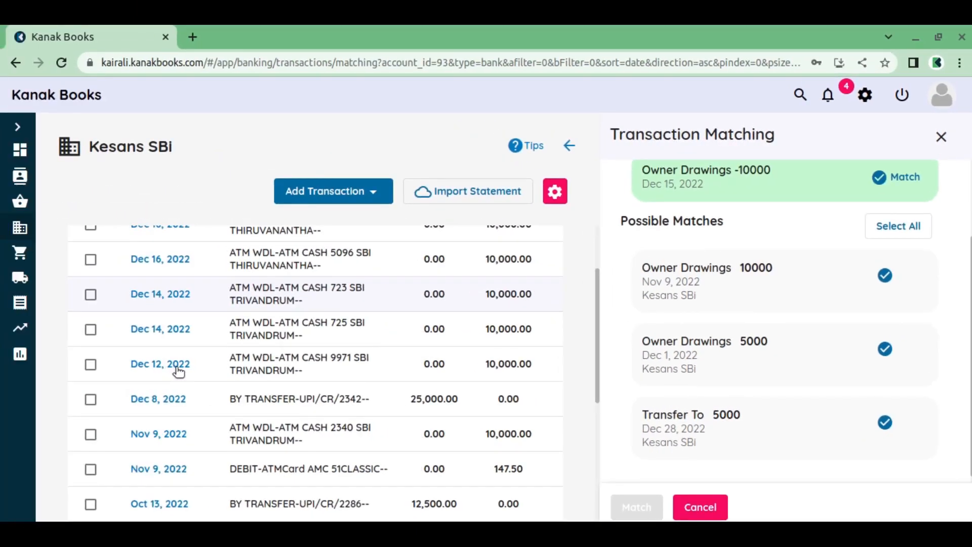
{"action": "scroll", "coordinate": [191, 375], "scroll_direction": "down", "scroll_amount": 2}
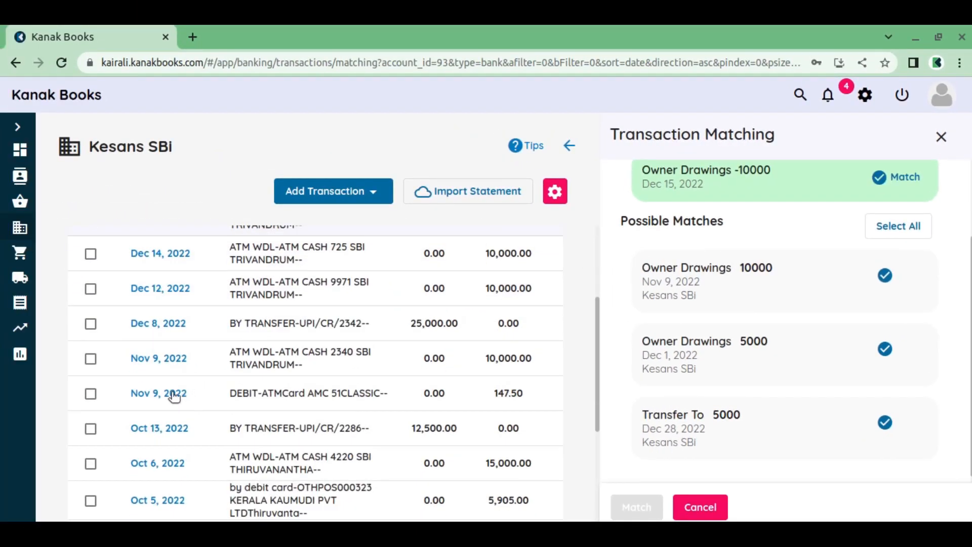
Examine the best and possible matches for the Nov 9, 2022 withdrawal ATM CASH 2340.
{"action": "left_click", "coordinate": [169, 361]}
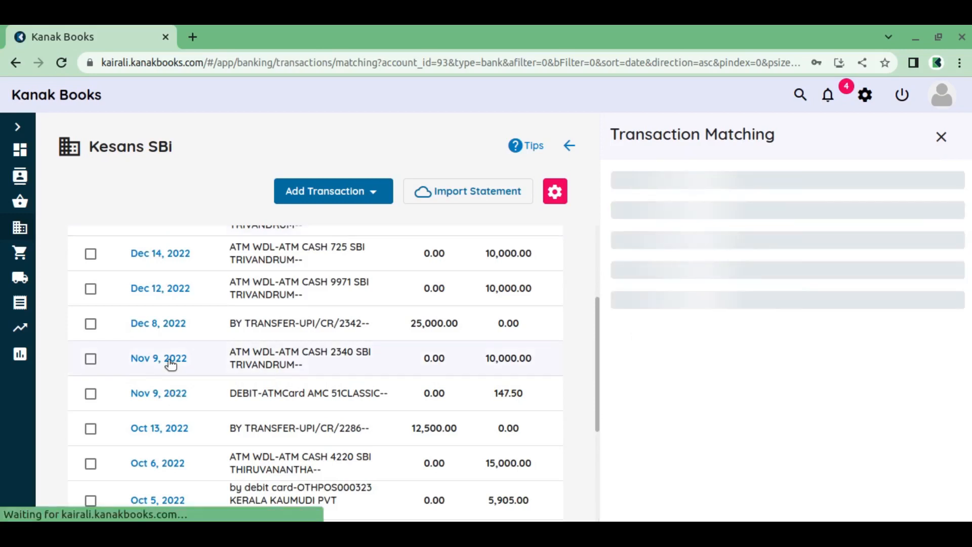
{"action": "scroll", "coordinate": [873, 317], "scroll_direction": "down", "scroll_amount": 2}
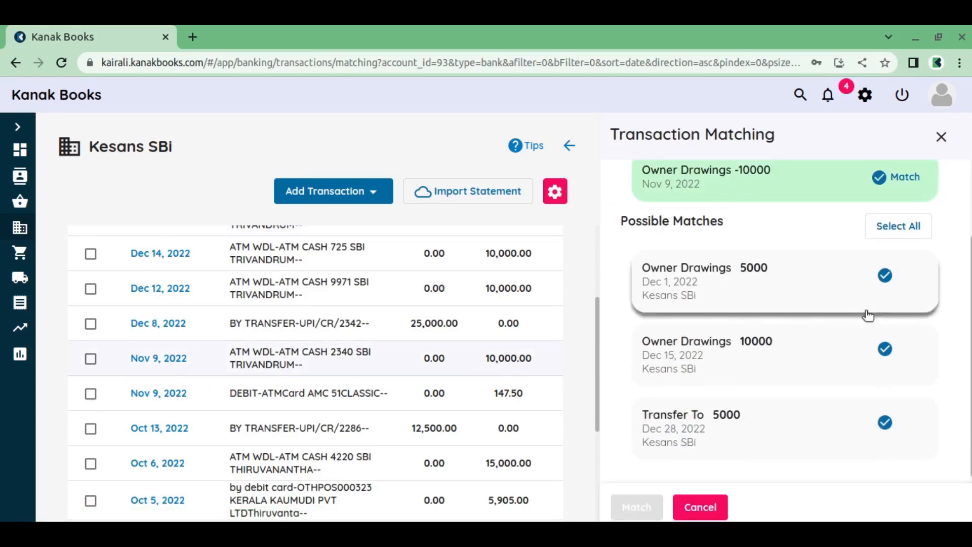
{"action": "scroll", "coordinate": [739, 231], "scroll_direction": "down", "scroll_amount": 1}
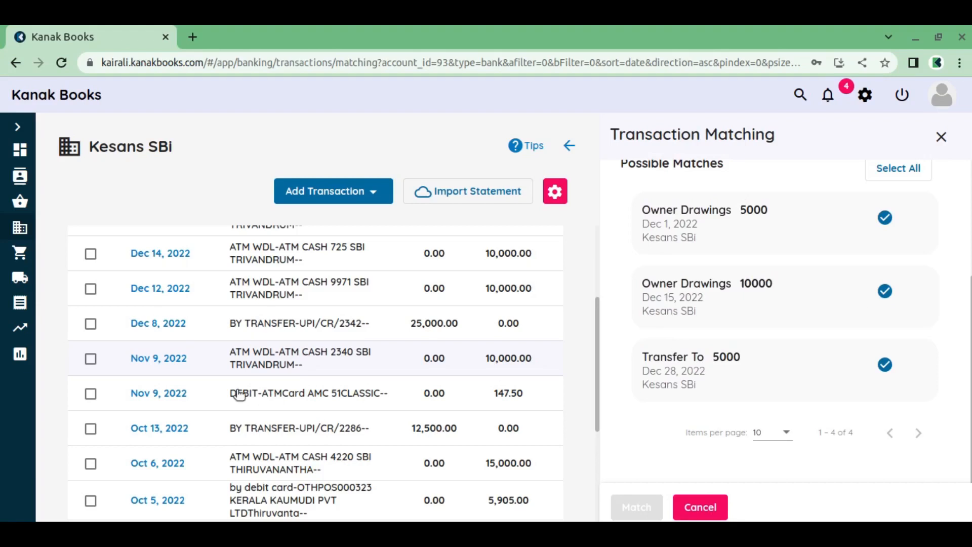
{"action": "scroll", "coordinate": [238, 392], "scroll_direction": "up", "scroll_amount": 3}
{"action": "scroll", "coordinate": [203, 392], "scroll_direction": "up", "scroll_amount": 1}
{"action": "scroll", "coordinate": [185, 420], "scroll_direction": "down", "scroll_amount": 2}
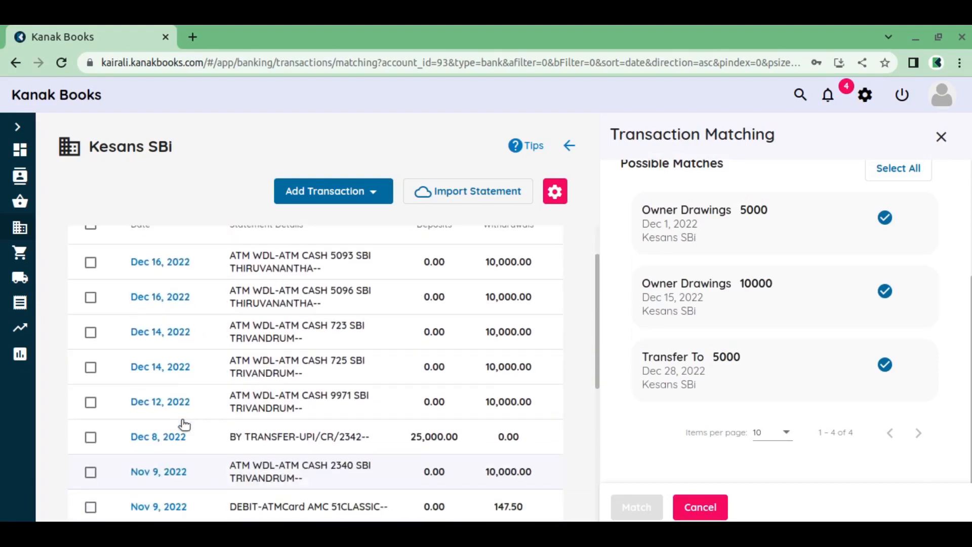
Open transaction matching for the Dec 14, 2022 withdrawal ATM CASH 725 and go through its possible matches.
{"action": "left_click", "coordinate": [171, 372]}
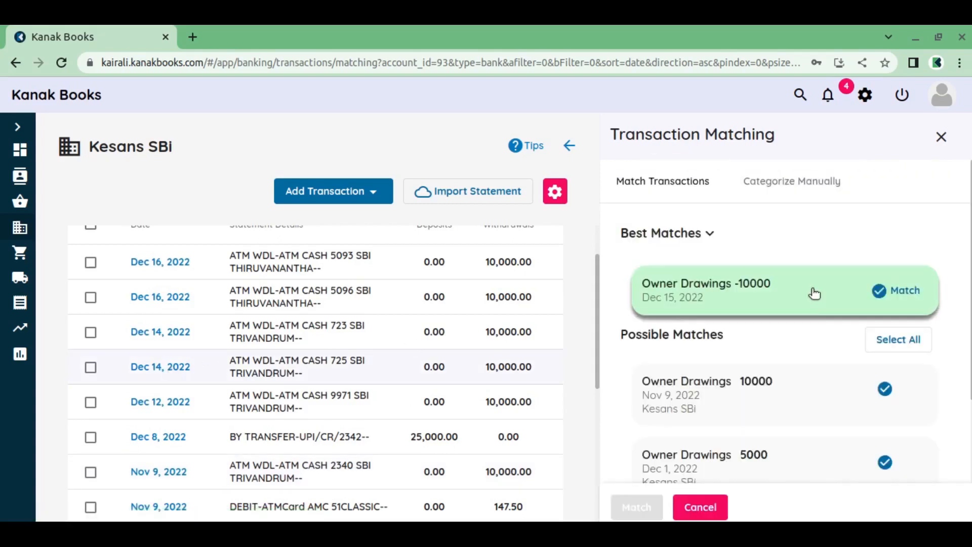
{"action": "scroll", "coordinate": [814, 293], "scroll_direction": "down", "scroll_amount": 2}
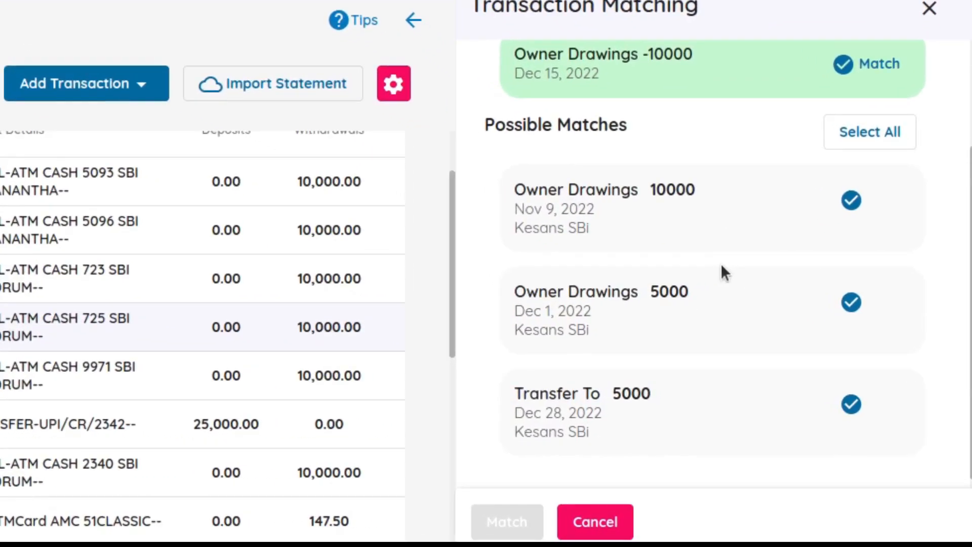
{"action": "scroll", "coordinate": [690, 265], "scroll_direction": "down", "scroll_amount": 1}
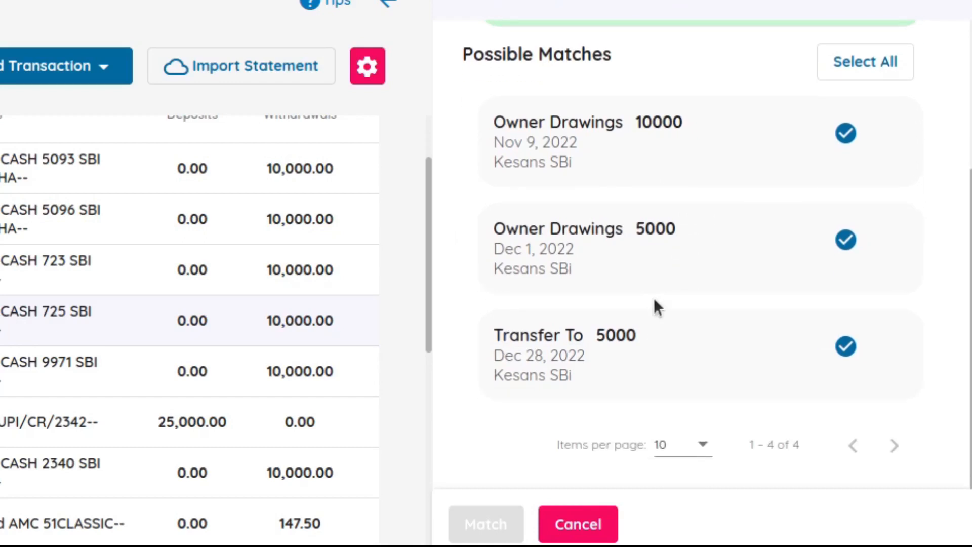
{"action": "scroll", "coordinate": [729, 296], "scroll_direction": "up", "scroll_amount": 1}
Select all possible matches for the withdrawal and remove them all again.
{"action": "left_click", "coordinate": [875, 118]}
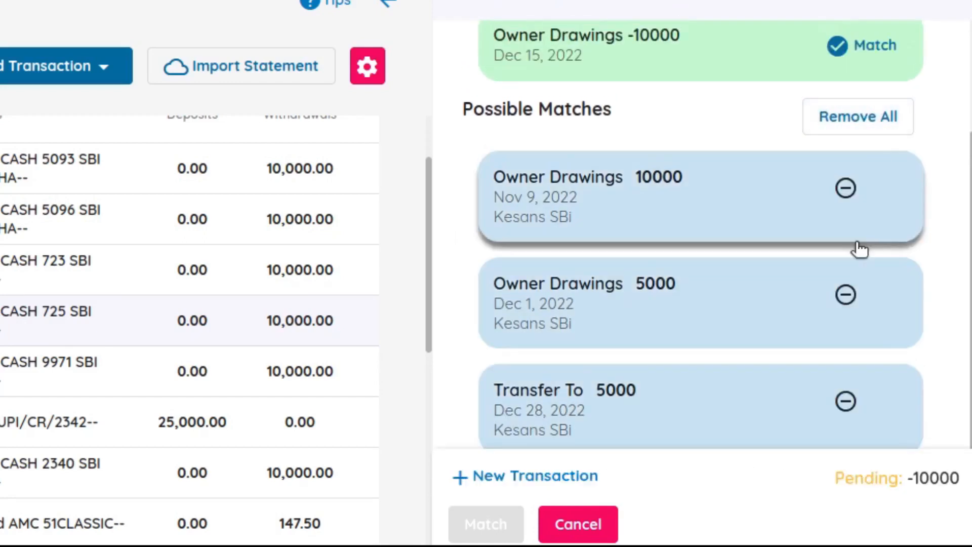
{"action": "scroll", "coordinate": [845, 287], "scroll_direction": "down", "scroll_amount": 2}
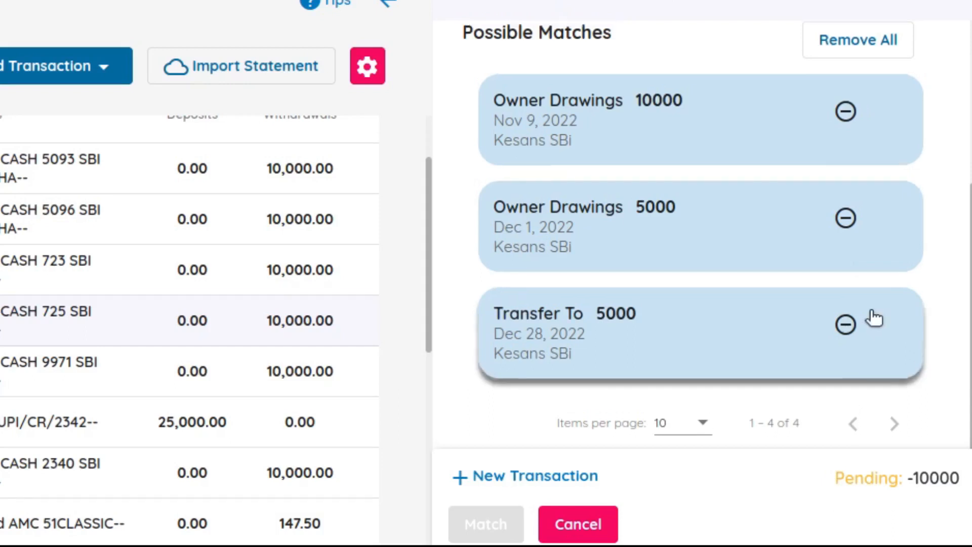
{"action": "scroll", "coordinate": [814, 319], "scroll_direction": "up", "scroll_amount": 1}
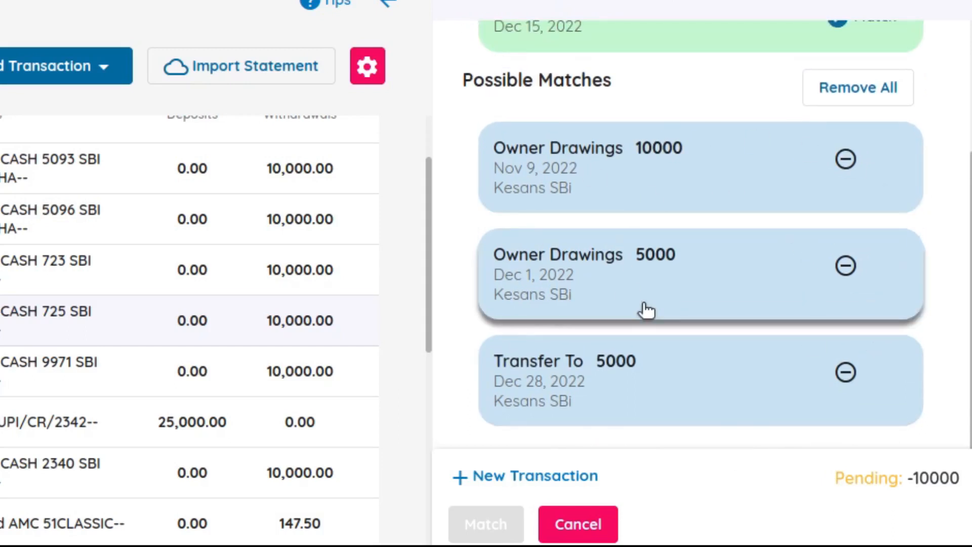
{"action": "scroll", "coordinate": [648, 307], "scroll_direction": "down", "scroll_amount": 1}
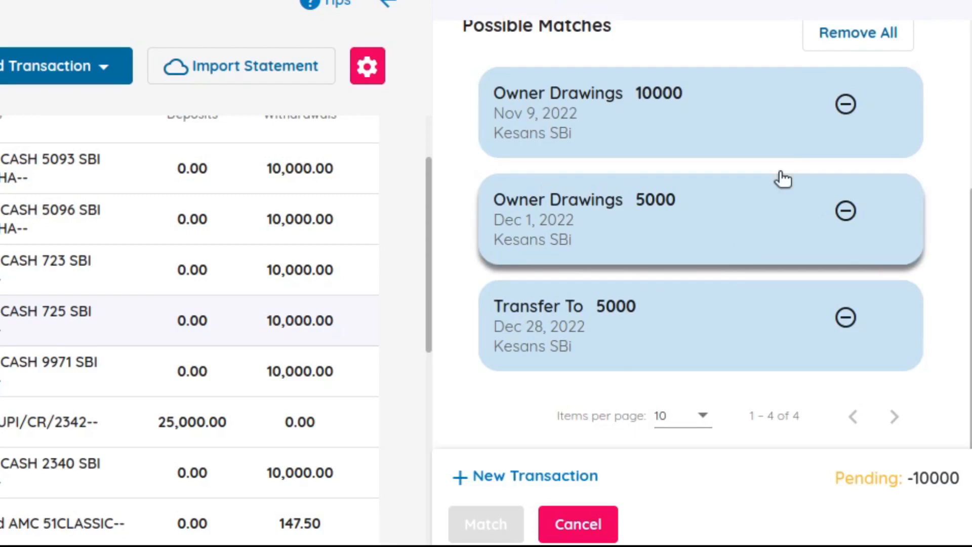
{"action": "scroll", "coordinate": [810, 162], "scroll_direction": "up", "scroll_amount": 3}
{"action": "left_click", "coordinate": [847, 204]}
{"action": "scroll", "coordinate": [763, 245], "scroll_direction": "down", "scroll_amount": 3}
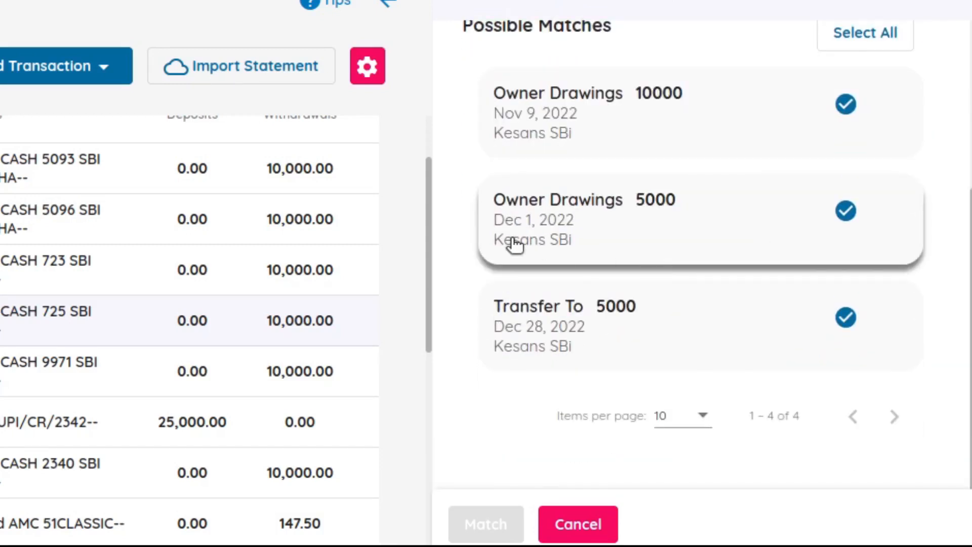
Match the withdrawal with both the Dec 1 Owner Drawings of 5000 and the Dec 28 Transfer To of 5000.
{"action": "scroll", "coordinate": [514, 243], "scroll_direction": "up", "scroll_amount": 1}
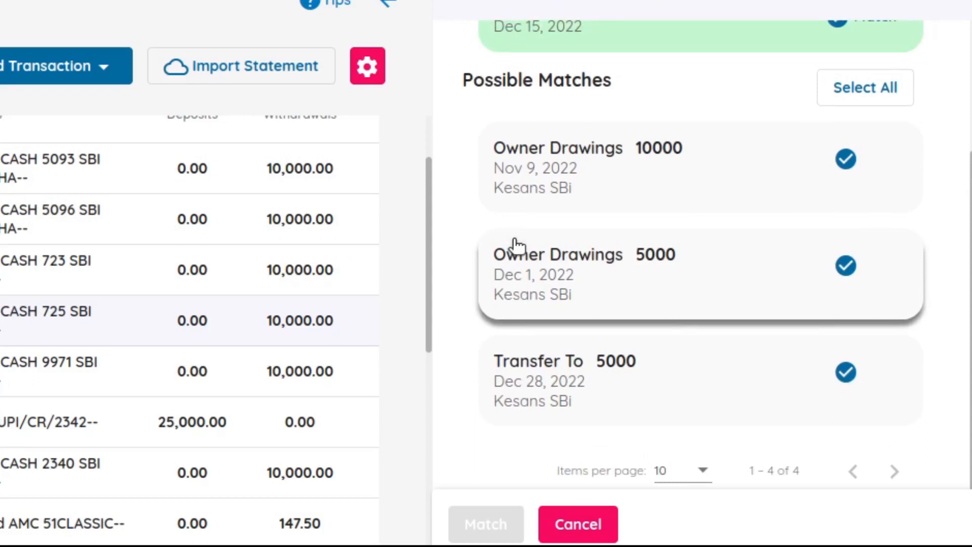
{"action": "left_click", "coordinate": [846, 266]}
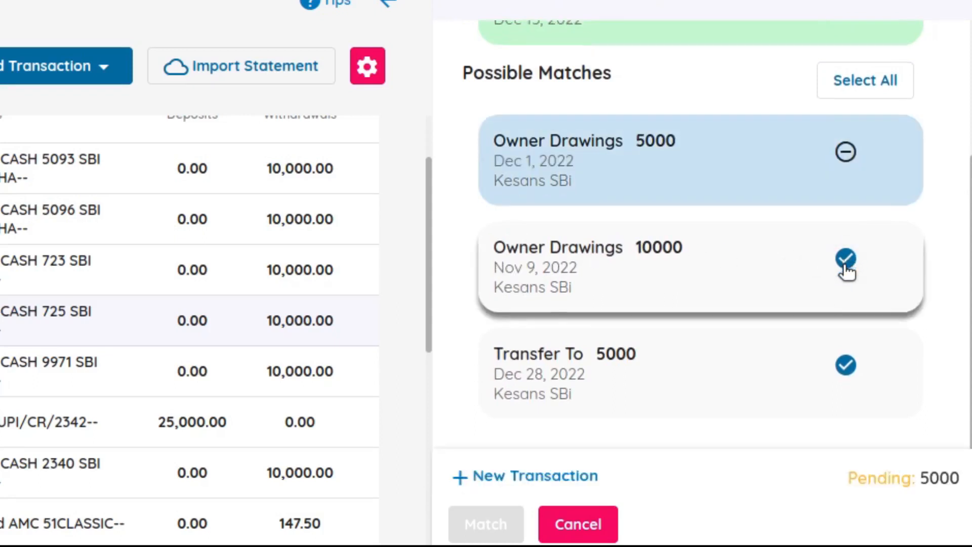
{"action": "scroll", "coordinate": [815, 394], "scroll_direction": "down", "scroll_amount": 1}
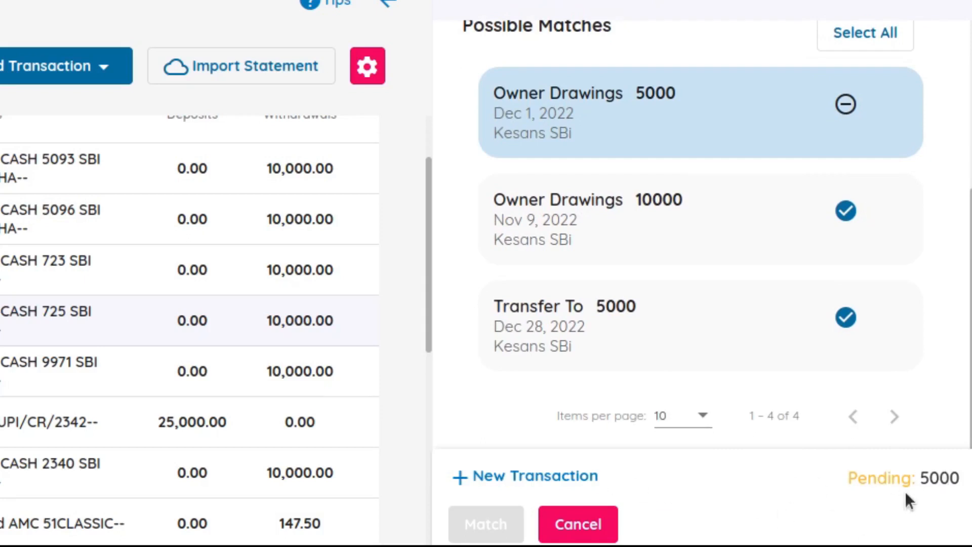
{"action": "left_click", "coordinate": [845, 317]}
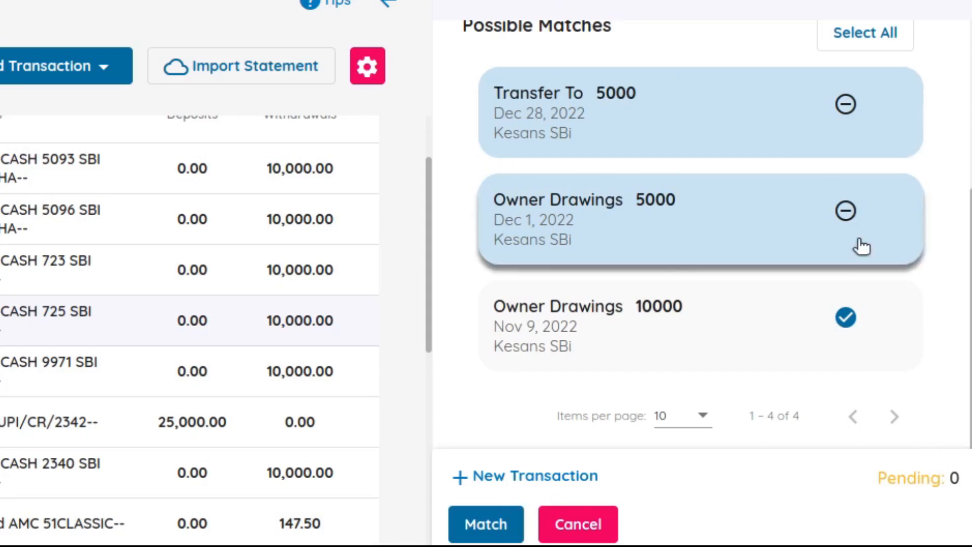
{"action": "scroll", "coordinate": [861, 246], "scroll_direction": "up", "scroll_amount": 3}
{"action": "scroll", "coordinate": [861, 248], "scroll_direction": "down", "scroll_amount": 2}
{"action": "scroll", "coordinate": [862, 252], "scroll_direction": "up", "scroll_amount": 2}
{"action": "scroll", "coordinate": [862, 252], "scroll_direction": "down", "scroll_amount": 2}
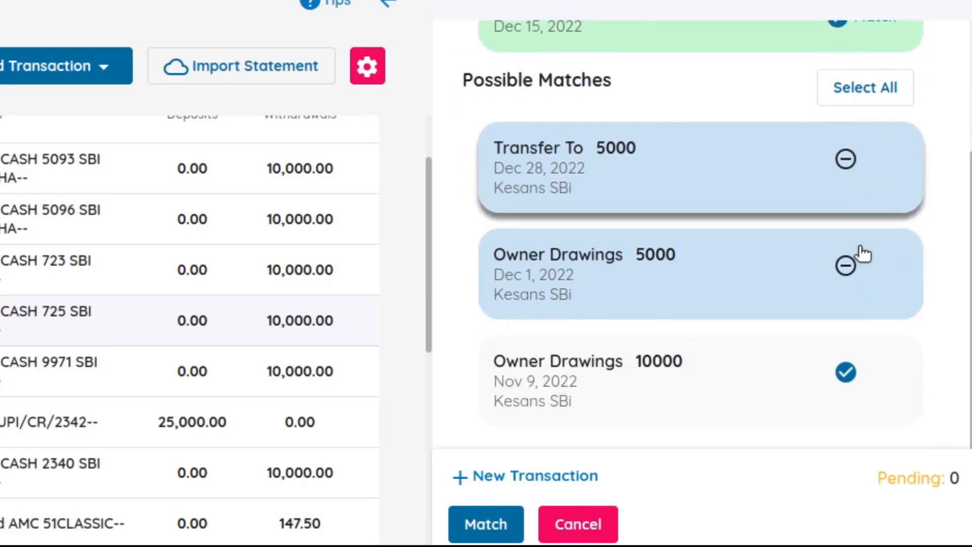
{"action": "left_click", "coordinate": [498, 527]}
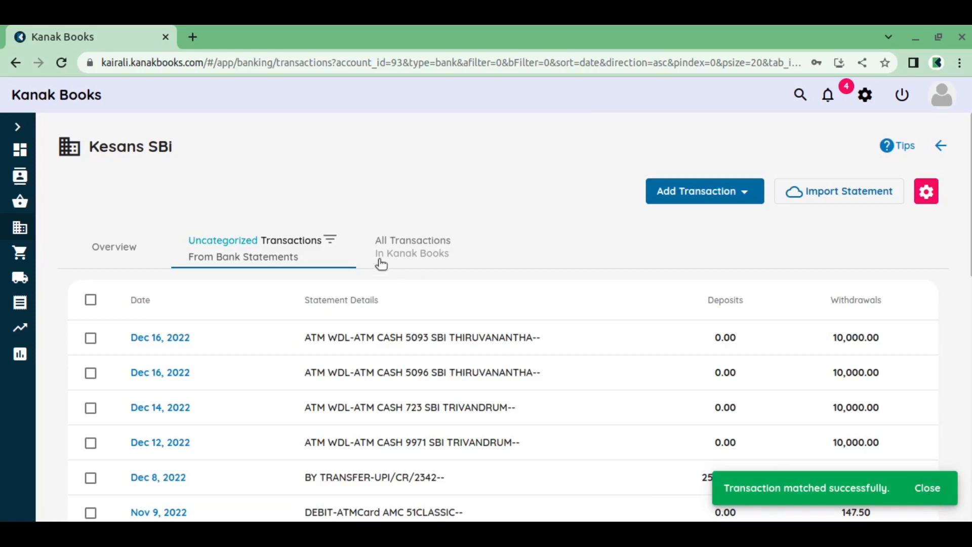
Check the status and details of the Dec 28 transfer and the Dec 1 Owner Drawings among all transactions.
{"action": "left_click", "coordinate": [411, 253]}
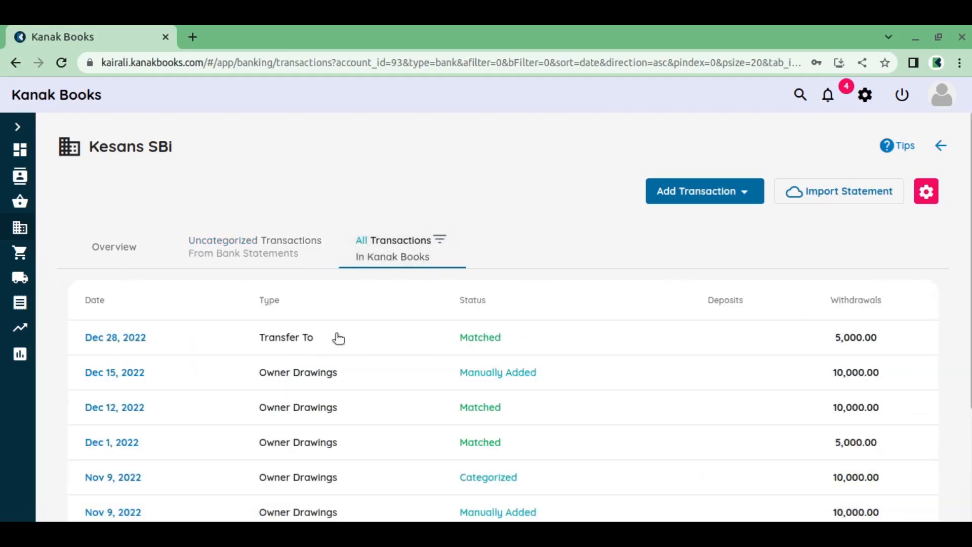
{"action": "left_click", "coordinate": [120, 338]}
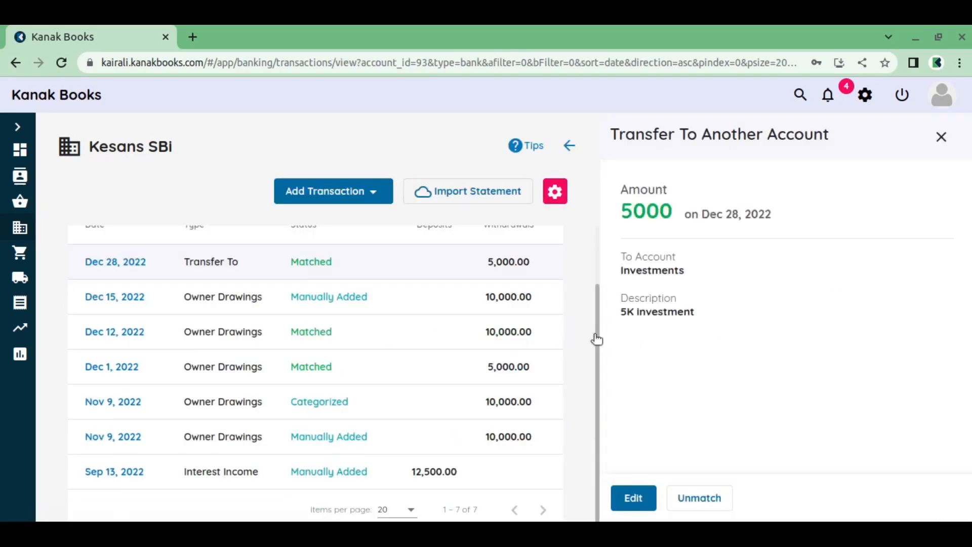
{"action": "left_click", "coordinate": [121, 365]}
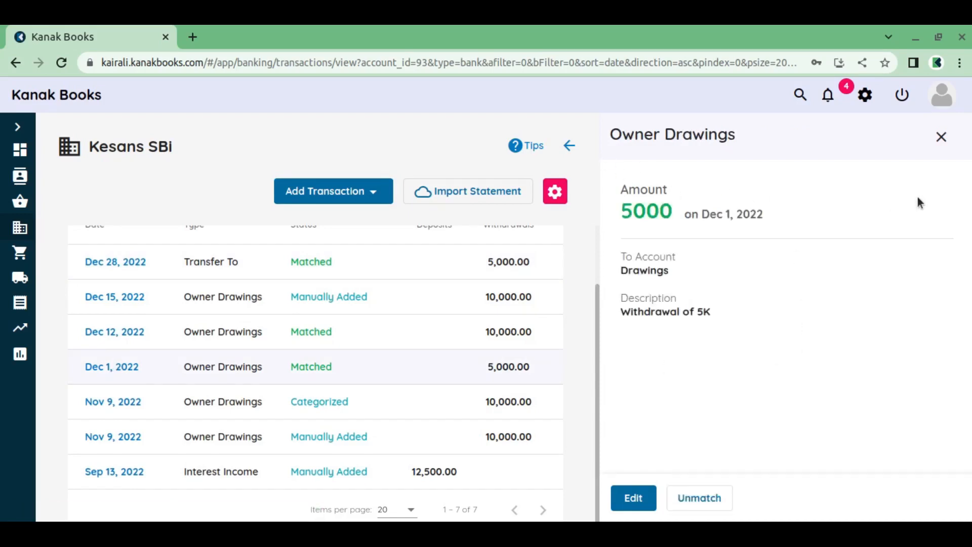
{"action": "left_click", "coordinate": [941, 136]}
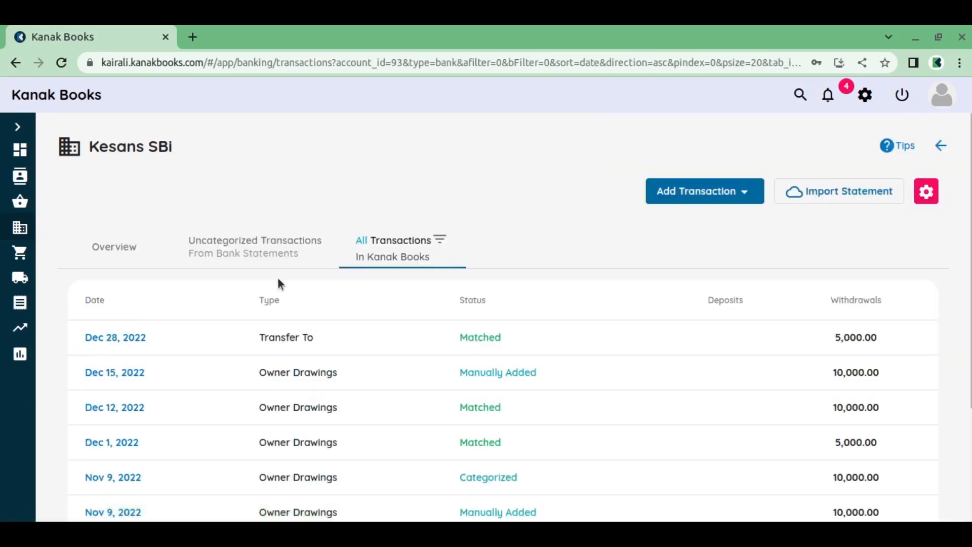
Review the remaining uncategorized transactions from the bank statements.
{"action": "left_click", "coordinate": [266, 255]}
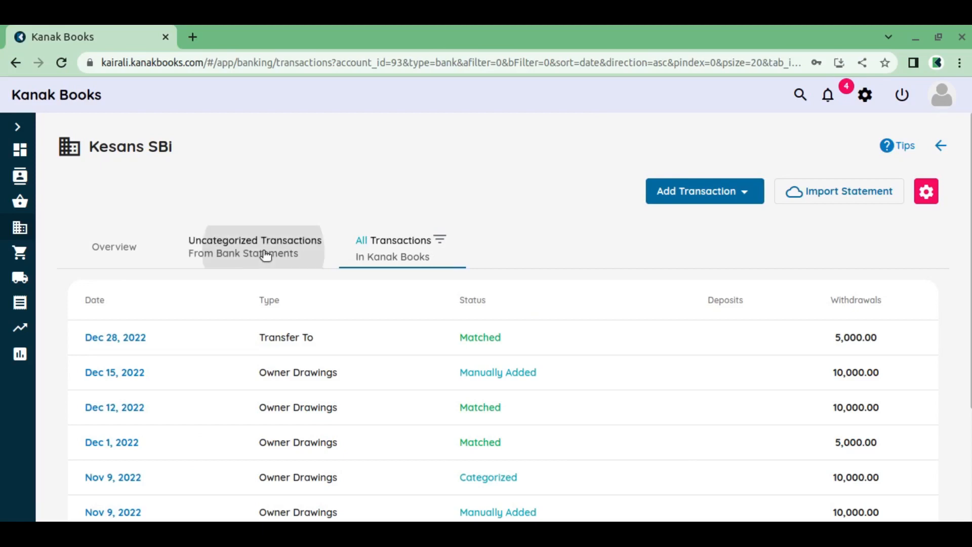
{"action": "scroll", "coordinate": [303, 334], "scroll_direction": "down", "scroll_amount": 2}
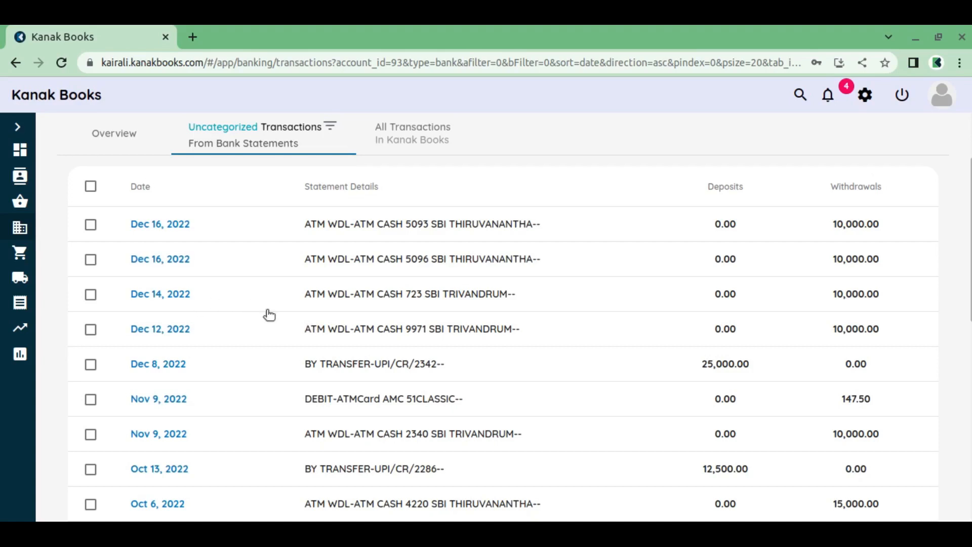
{"action": "scroll", "coordinate": [295, 330], "scroll_direction": "up", "scroll_amount": 2}
Edit the manually added Dec 15 Owner Drawings, setting the amount to 5000 and the description to "Withdrawal of 5K".
{"action": "left_click", "coordinate": [419, 263]}
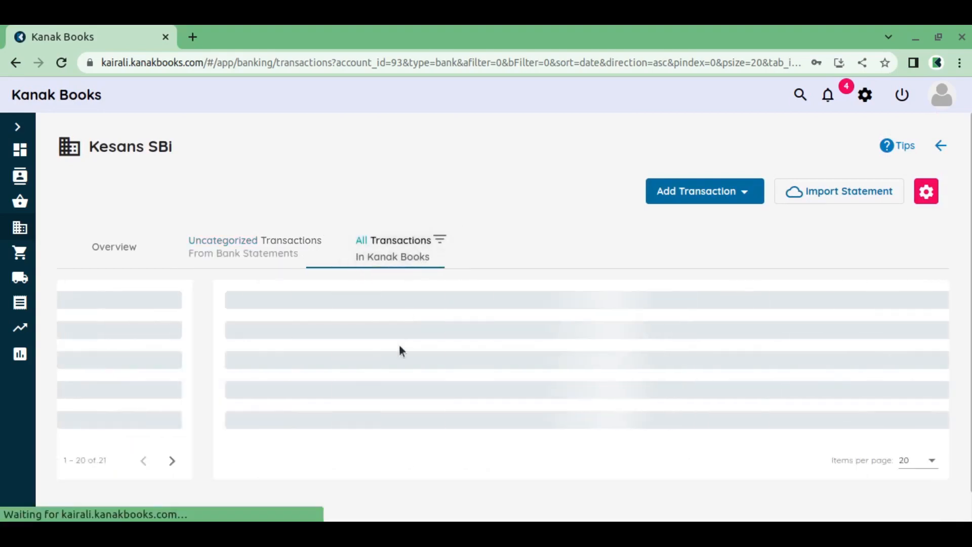
{"action": "scroll", "coordinate": [398, 354], "scroll_direction": "down", "scroll_amount": 2}
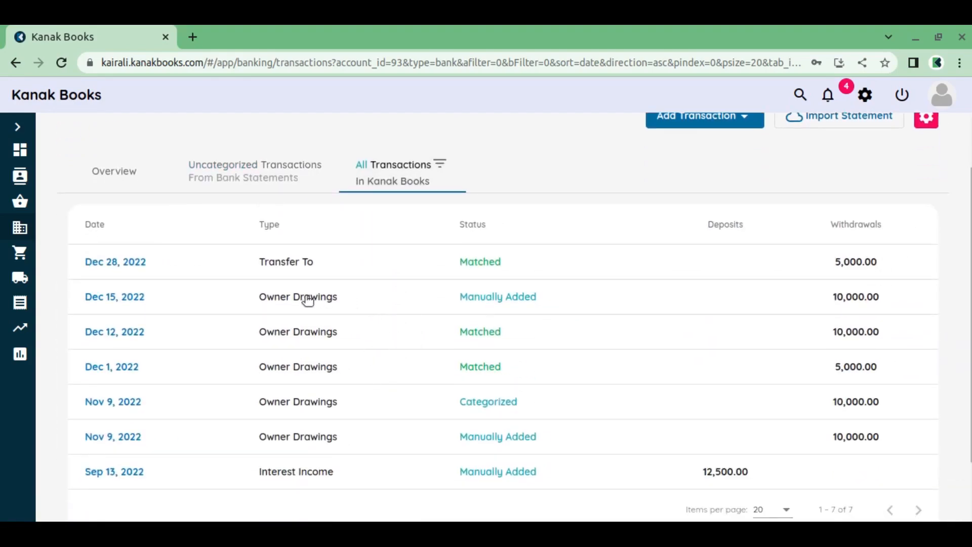
{"action": "left_click", "coordinate": [132, 303]}
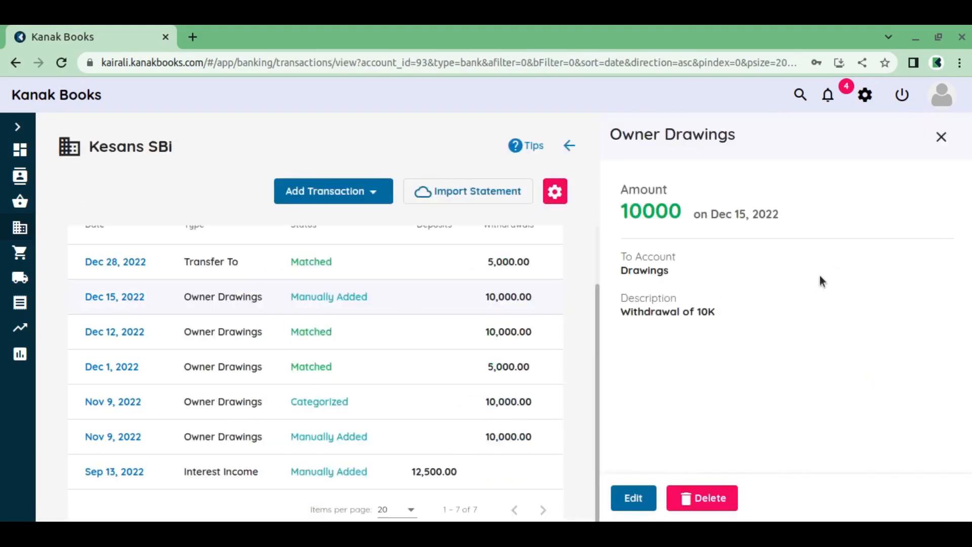
{"action": "left_click", "coordinate": [634, 495]}
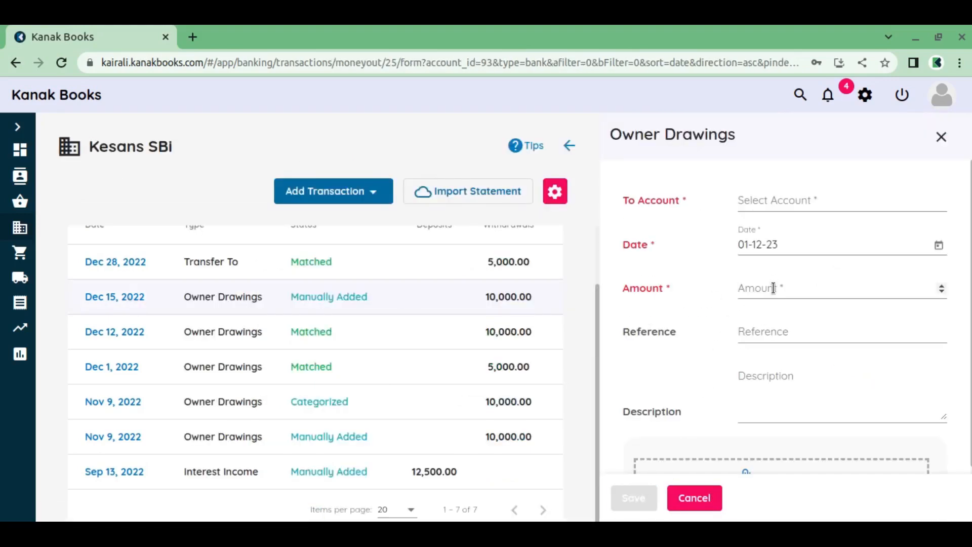
{"action": "left_click_drag", "start_coordinate": [813, 380], "coordinate": [821, 379]}
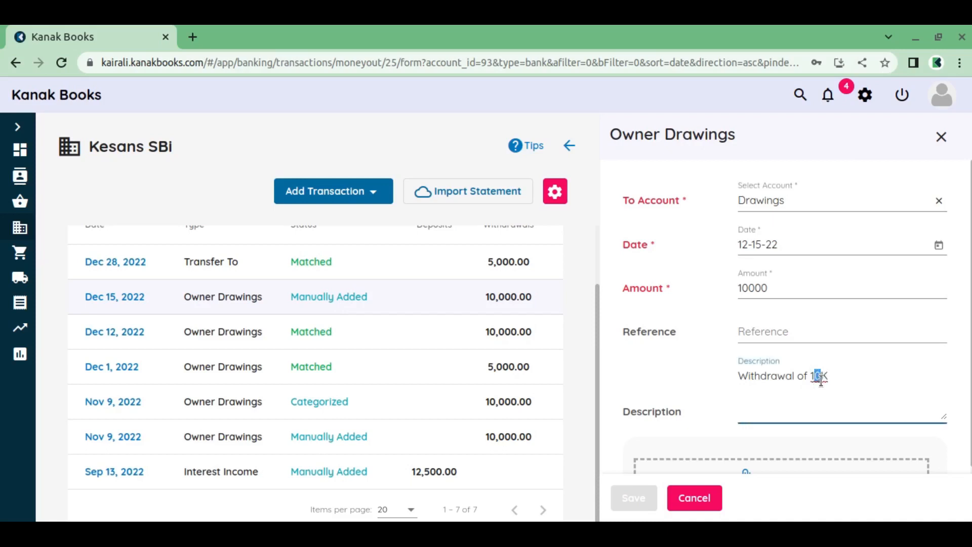
{"action": "key", "text": "BackSpace"}
{"action": "key", "text": "BackSpace"}
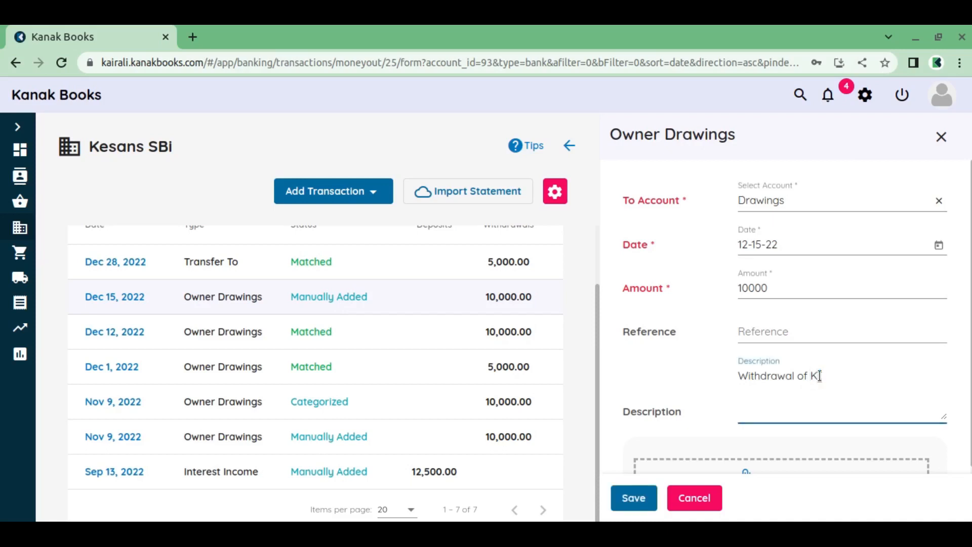
{"action": "left_click_drag", "start_coordinate": [746, 288], "coordinate": [723, 294]}
{"action": "type", "text": "5"}
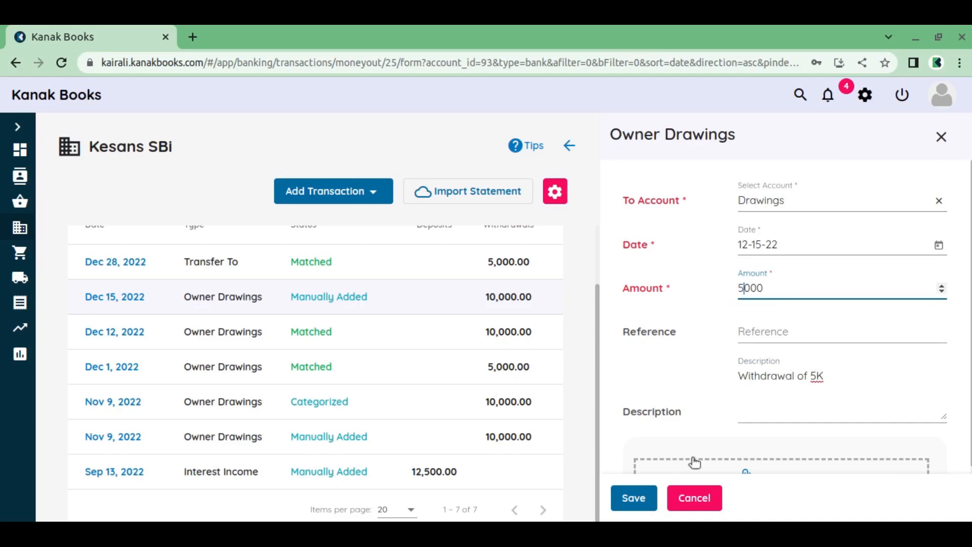
{"action": "left_click", "coordinate": [640, 502]}
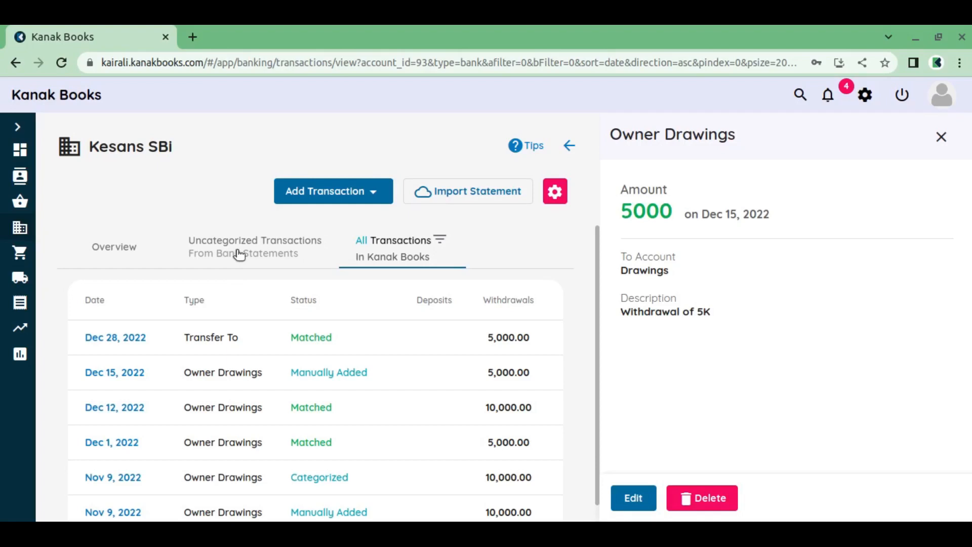
Open the uncategorized Dec 16 ATM CASH 5093 withdrawal for matching and select the Dec 15 Owner Drawings of 5000.
{"action": "left_click", "coordinate": [275, 253]}
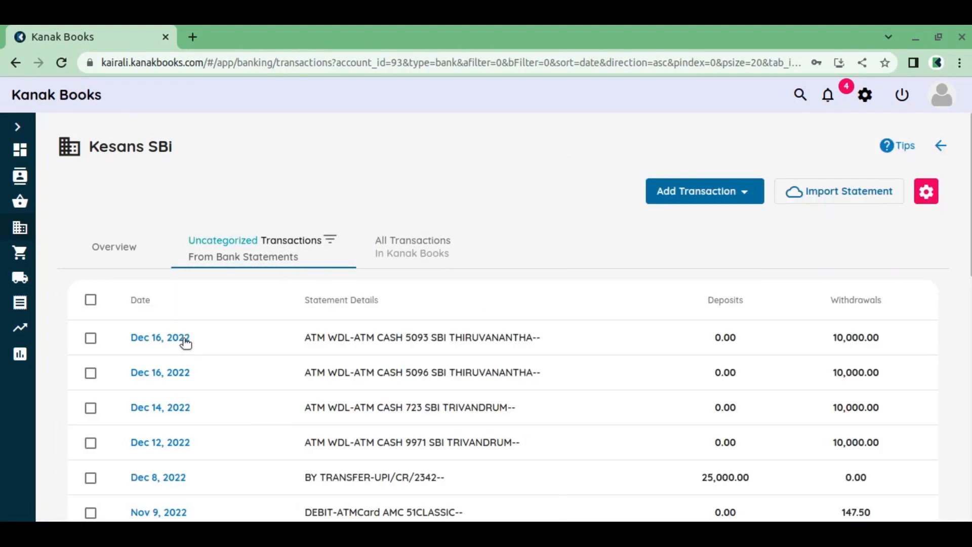
{"action": "left_click", "coordinate": [185, 340]}
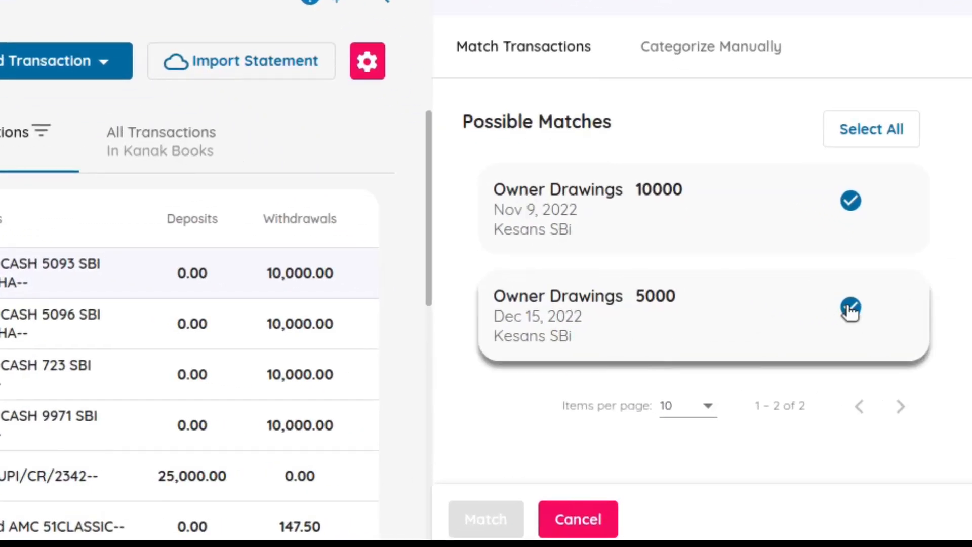
{"action": "left_click", "coordinate": [850, 308]}
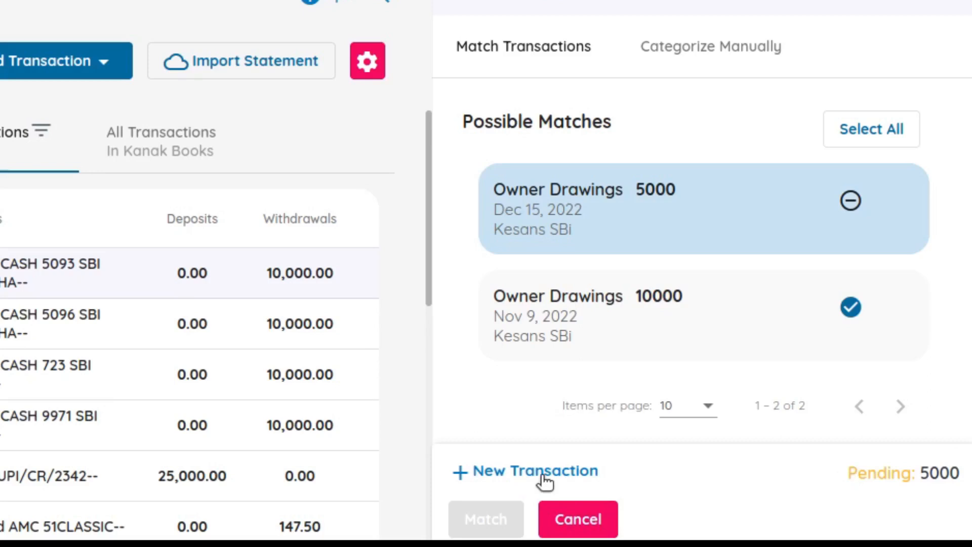
Start a new withdrawal transaction for the pending 5000 from the matching view, using the Prepaid Expenses account.
{"action": "left_click", "coordinate": [544, 476]}
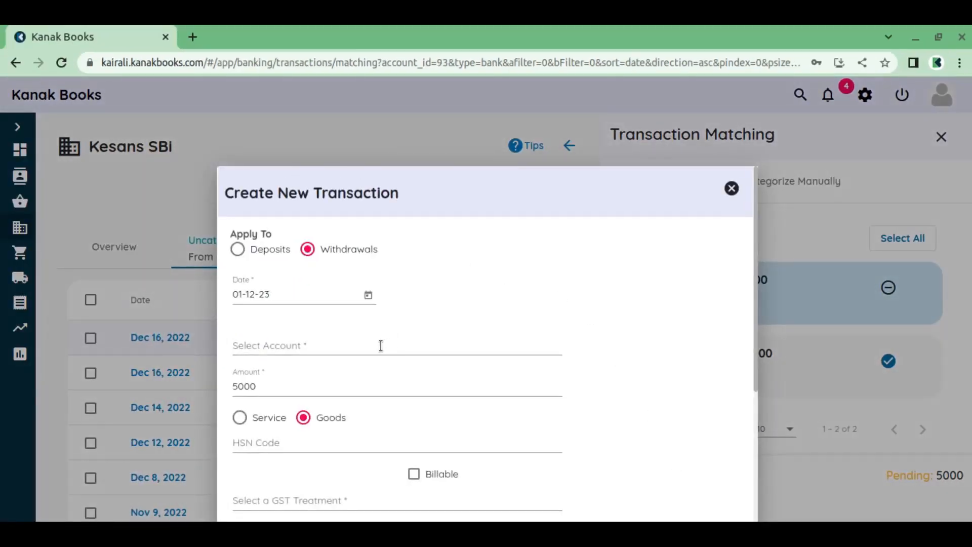
{"action": "left_click", "coordinate": [318, 347]}
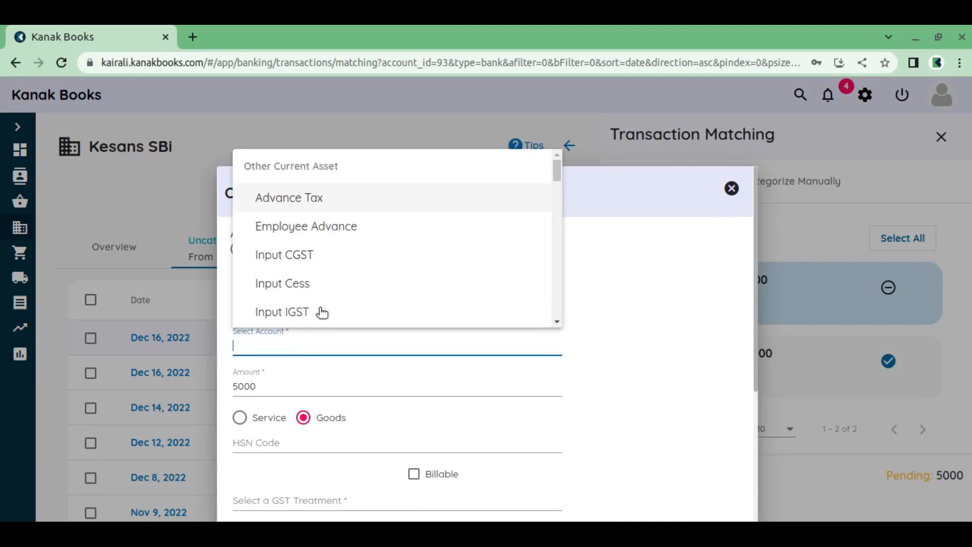
{"action": "scroll", "coordinate": [342, 243], "scroll_direction": "down", "scroll_amount": 2}
{"action": "scroll", "coordinate": [331, 288], "scroll_direction": "down", "scroll_amount": 4}
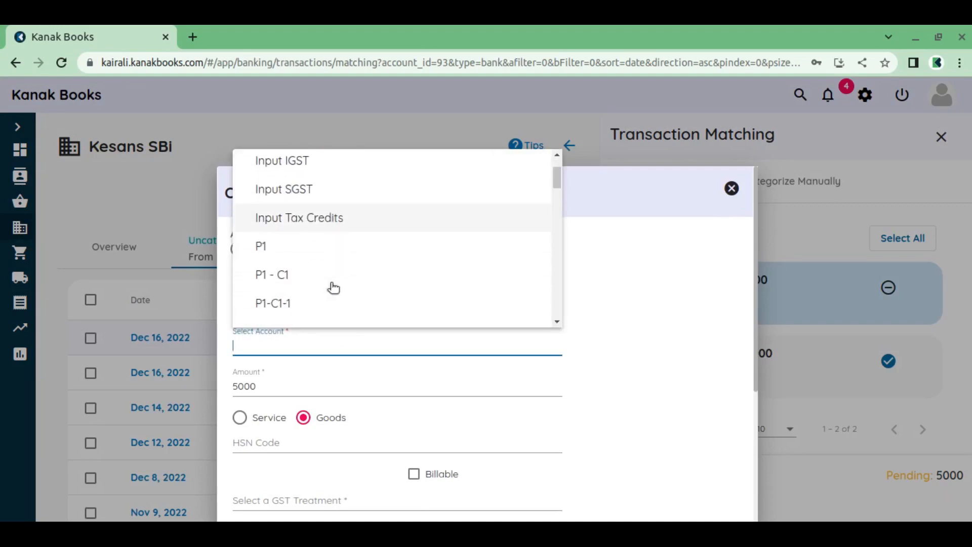
{"action": "left_click", "coordinate": [346, 254]}
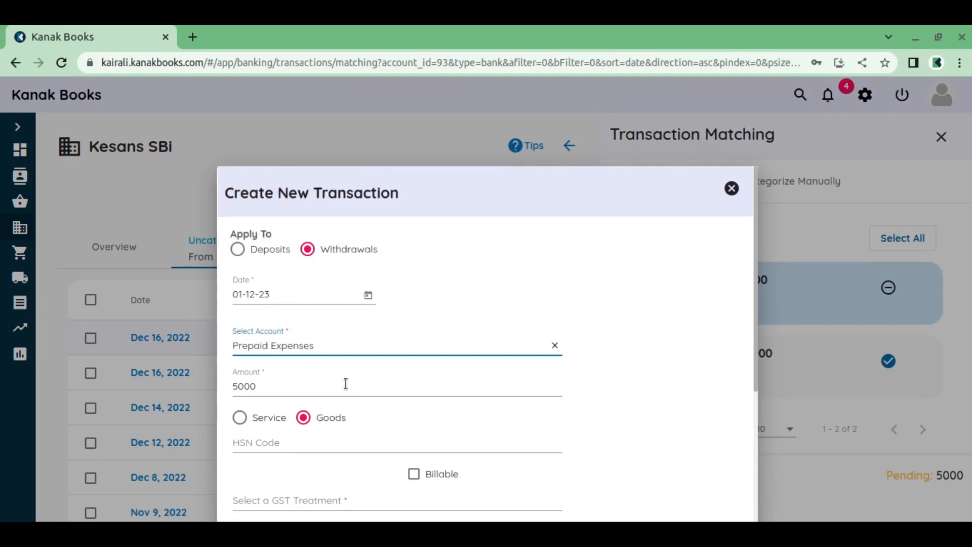
Set GST treatment to Unregistered, source and destination of supply to Andhra Pradesh, choose a tax, and save the new transaction.
{"action": "scroll", "coordinate": [345, 384], "scroll_direction": "down", "scroll_amount": 2}
{"action": "left_click", "coordinate": [337, 386]}
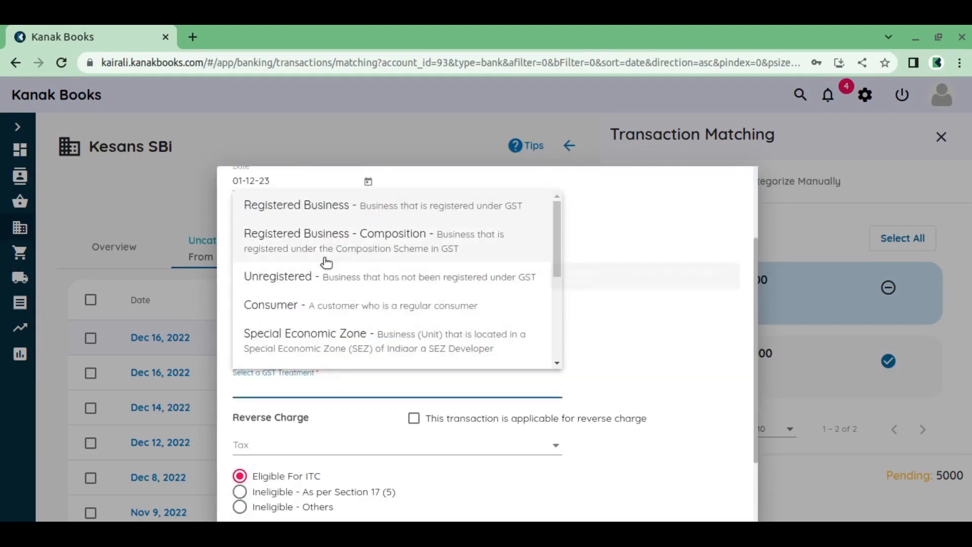
{"action": "left_click", "coordinate": [329, 277]}
{"action": "scroll", "coordinate": [341, 372], "scroll_direction": "down", "scroll_amount": 2}
{"action": "left_click", "coordinate": [310, 295]}
{"action": "left_click", "coordinate": [322, 347]}
{"action": "left_click", "coordinate": [319, 335]}
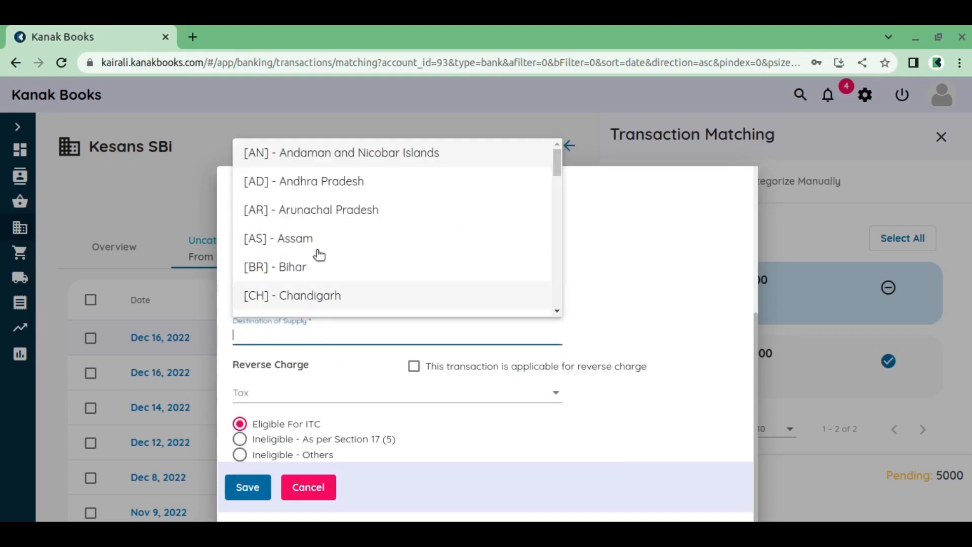
{"action": "left_click", "coordinate": [344, 181]}
{"action": "left_click", "coordinate": [325, 397]}
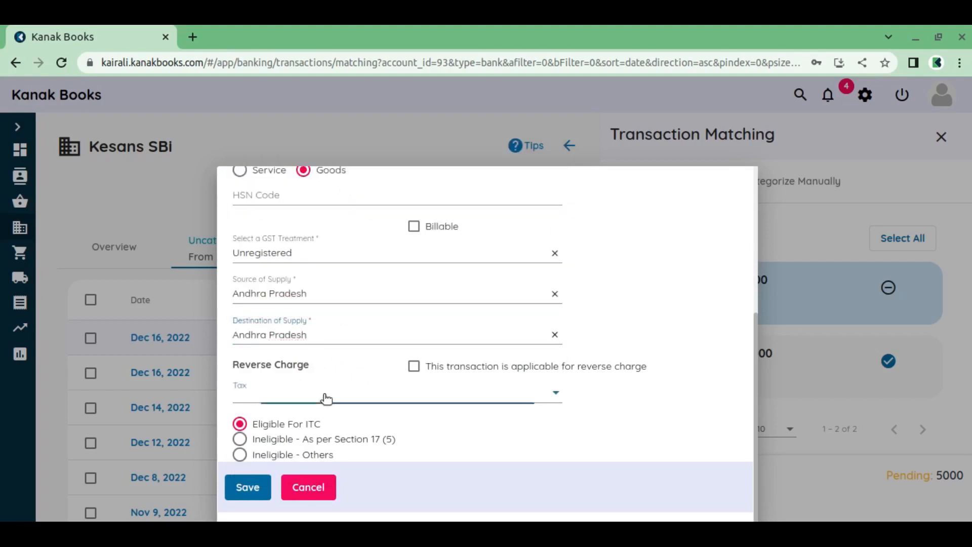
{"action": "left_click", "coordinate": [303, 361]}
{"action": "left_click", "coordinate": [246, 489]}
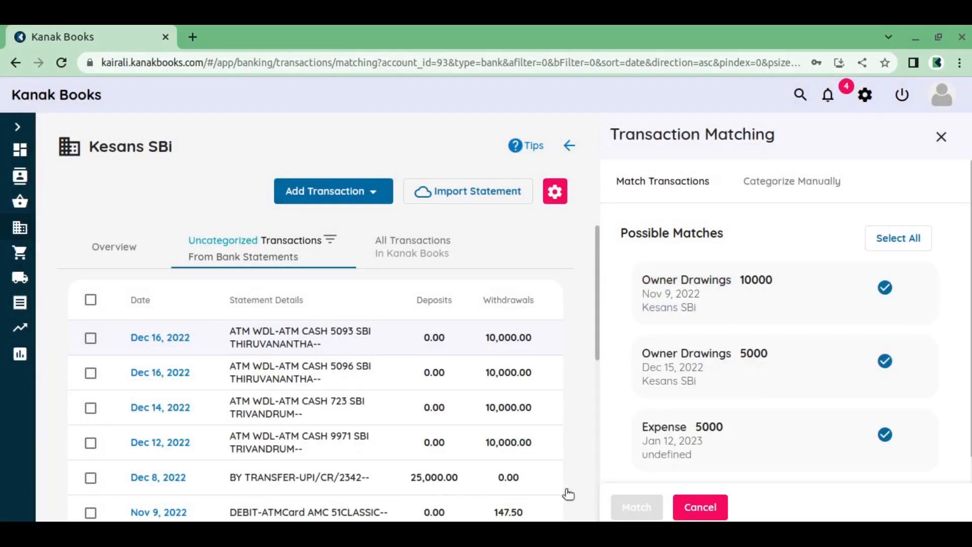
Match the Dec 16 withdrawal with the Dec 15 Owner Drawings of 5000 and the Jan 12 Expense of 5000.
{"action": "scroll", "coordinate": [820, 395], "scroll_direction": "down", "scroll_amount": 2}
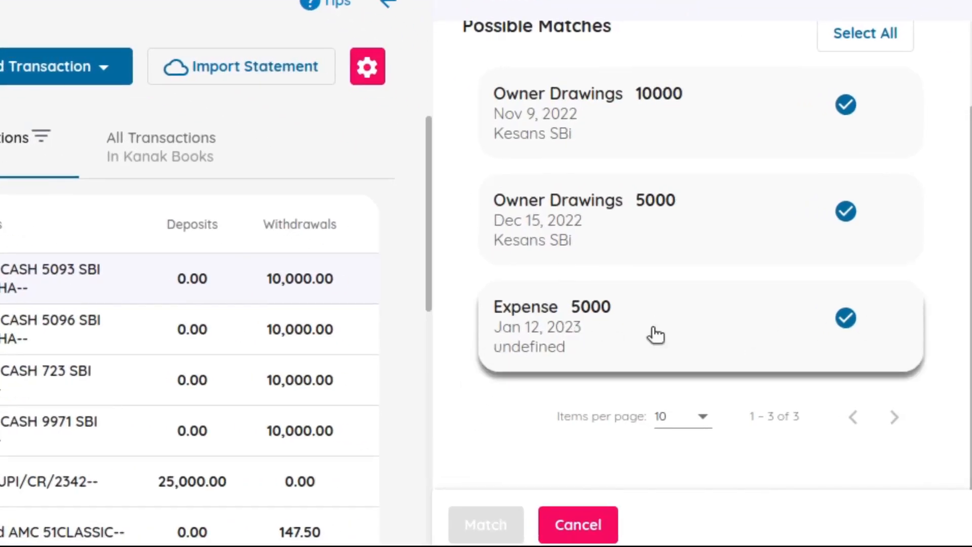
{"action": "scroll", "coordinate": [784, 339], "scroll_direction": "up", "scroll_amount": 3}
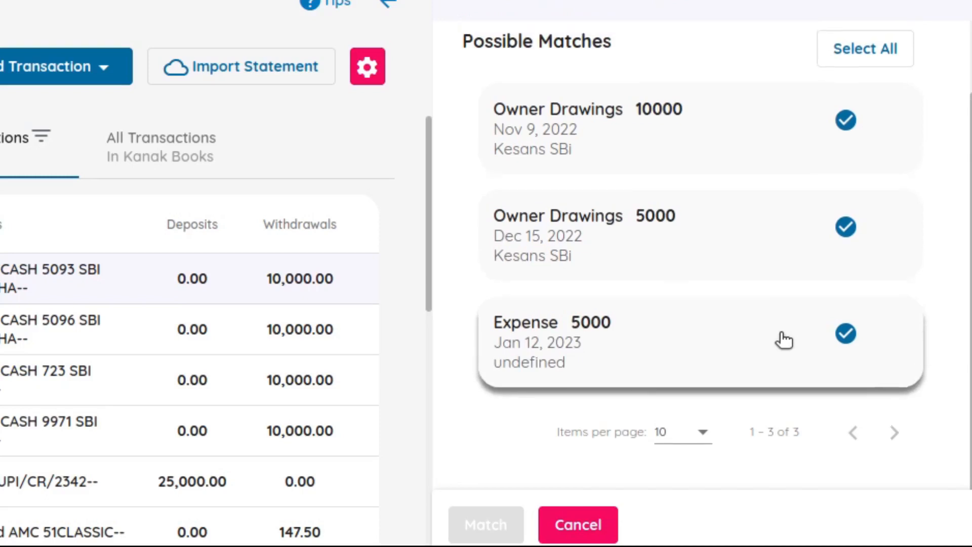
{"action": "scroll", "coordinate": [849, 343], "scroll_direction": "down", "scroll_amount": 1}
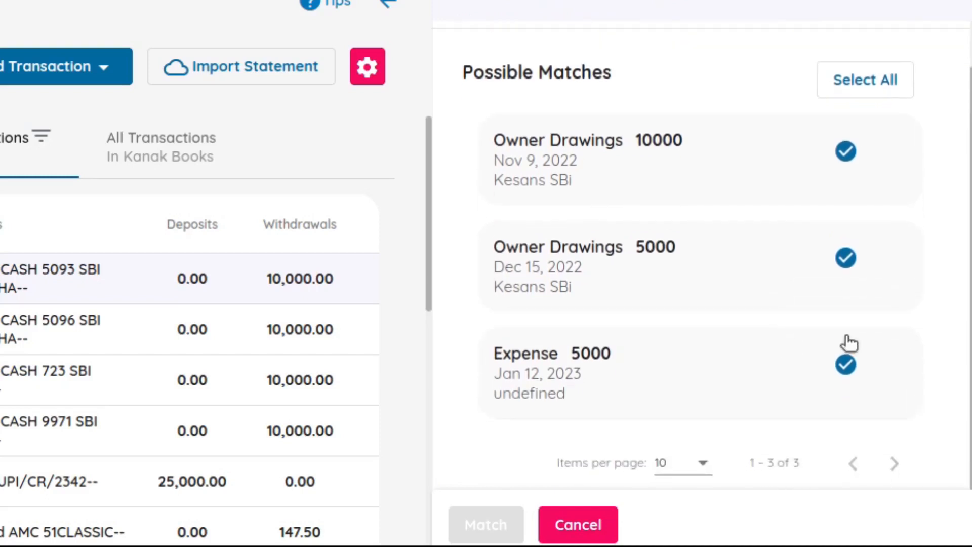
{"action": "left_click", "coordinate": [846, 259]}
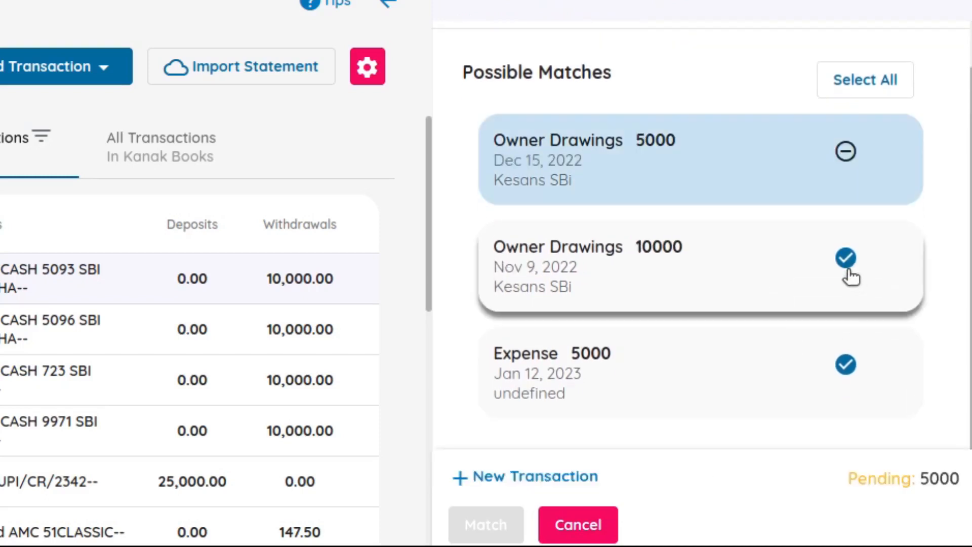
{"action": "left_click", "coordinate": [846, 367]}
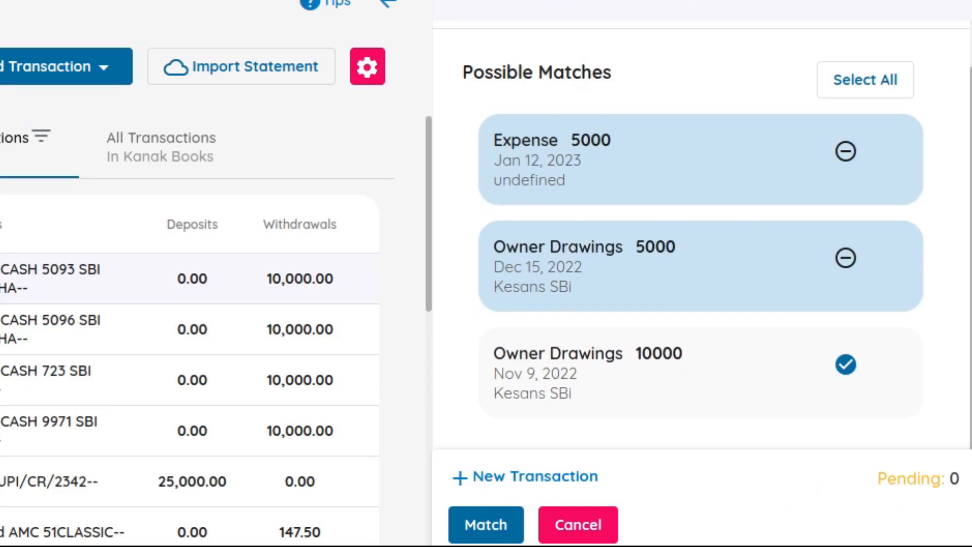
{"action": "scroll", "coordinate": [586, 303], "scroll_direction": "up", "scroll_amount": 1}
{"action": "scroll", "coordinate": [585, 304], "scroll_direction": "down", "scroll_amount": 2}
{"action": "left_click", "coordinate": [508, 525]}
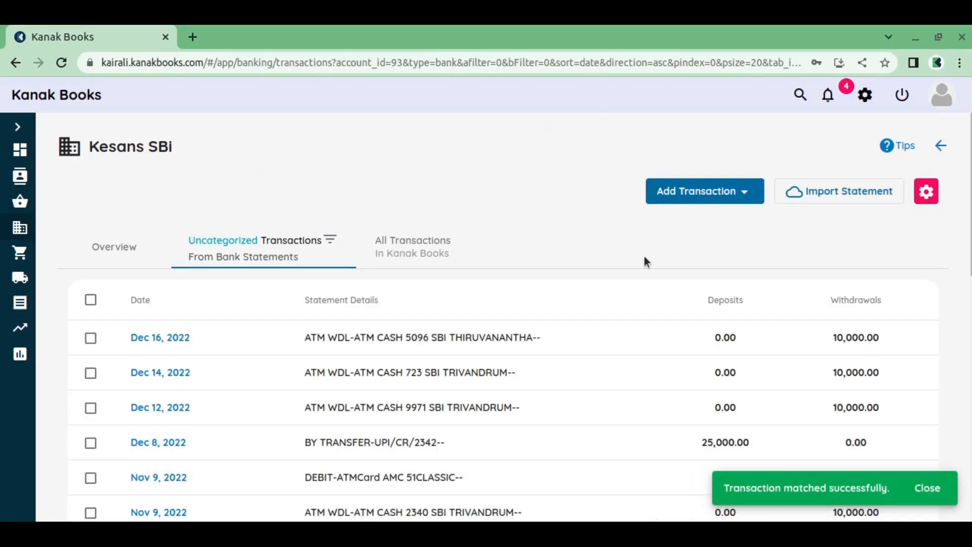
Check the statuses of the Jan 12 expense and Dec 15 Owner Drawings among all transactions, and return to the uncategorized ones.
{"action": "left_click", "coordinate": [423, 259]}
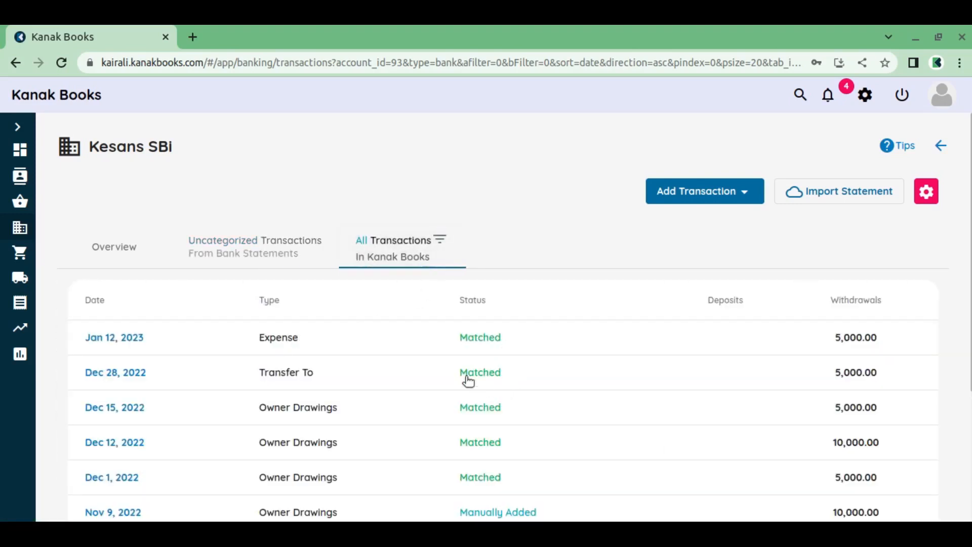
{"action": "left_click", "coordinate": [287, 254]}
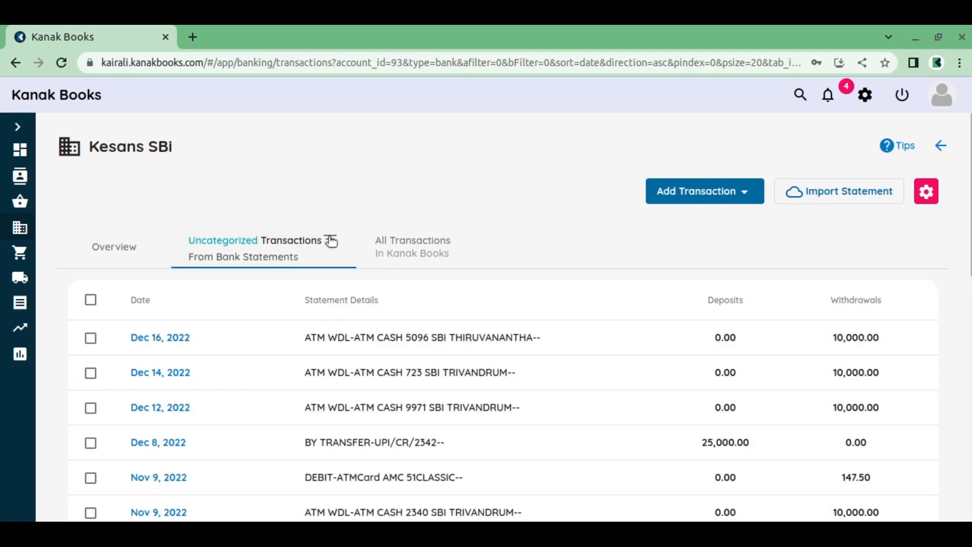